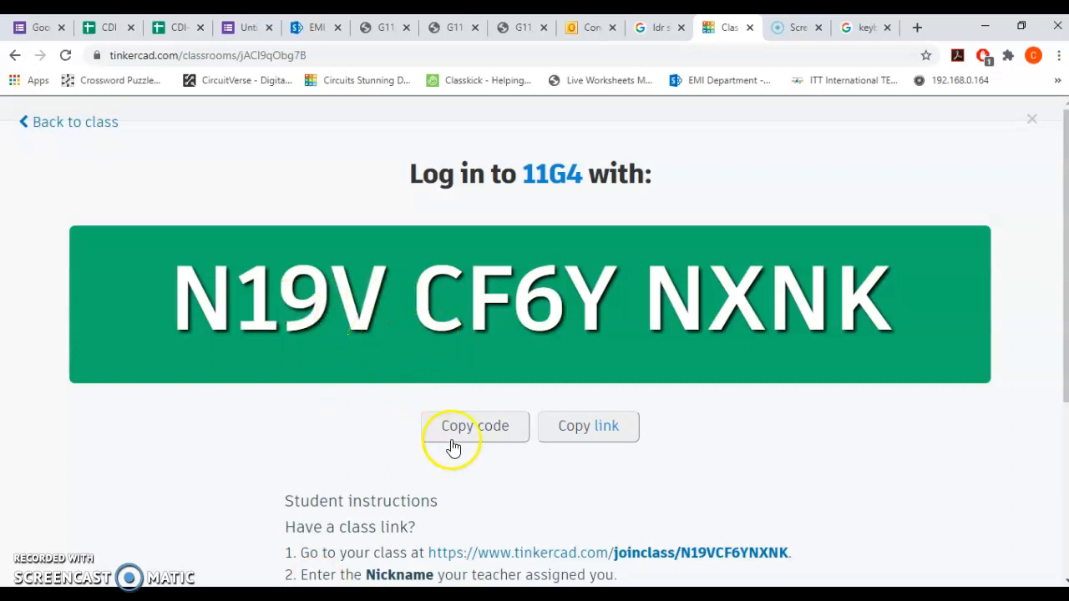
Switch to the INFO file in Notepad and review the Tinkercad join links for classes 11G1 to 11G5.
click(591, 426)
click(426, 595)
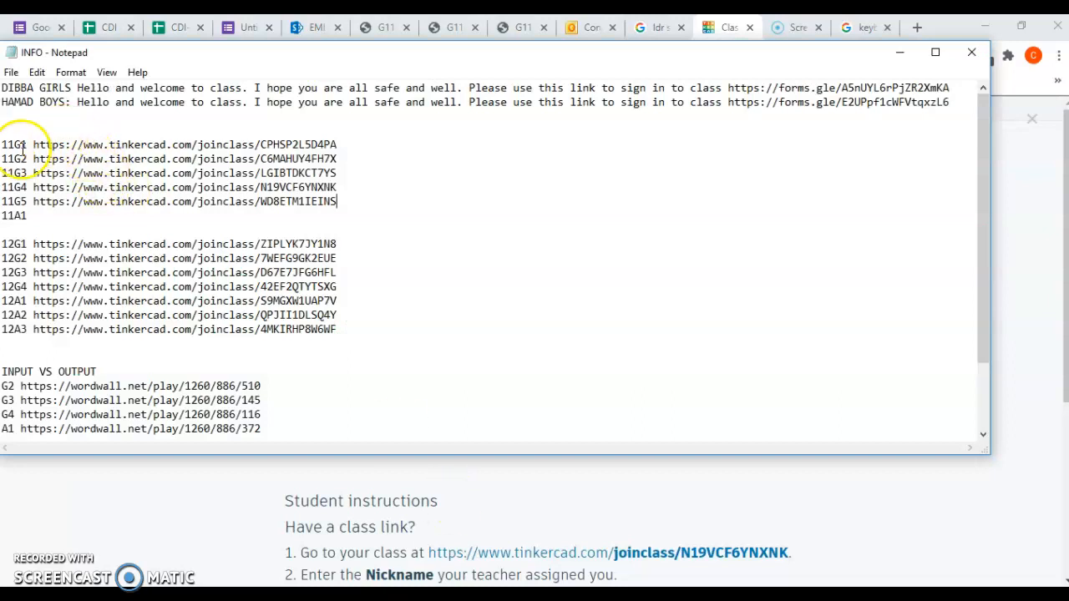
drag(33, 145, 332, 202)
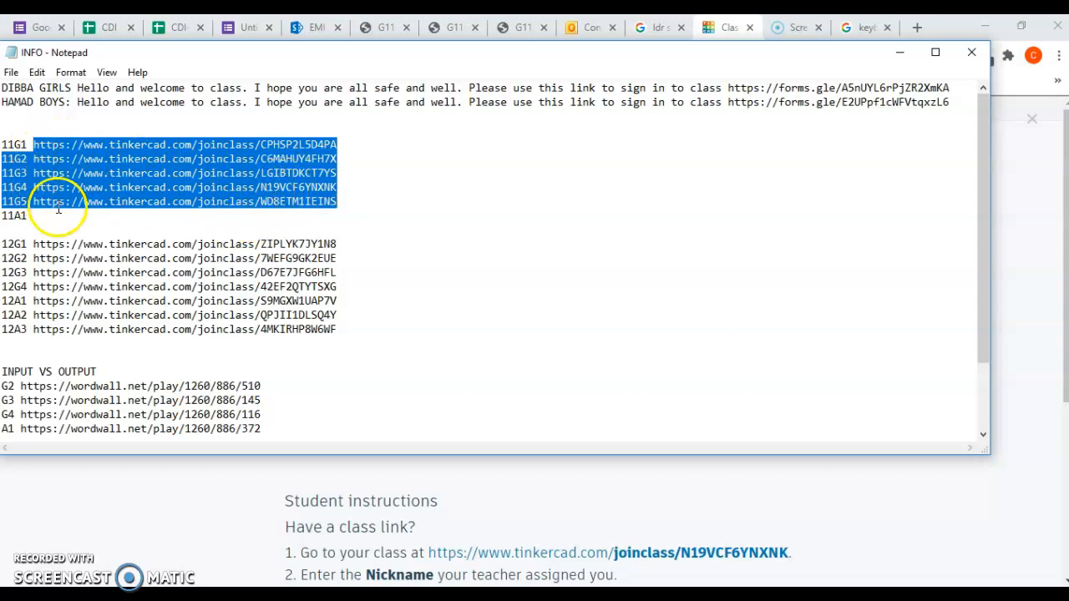
click(205, 502)
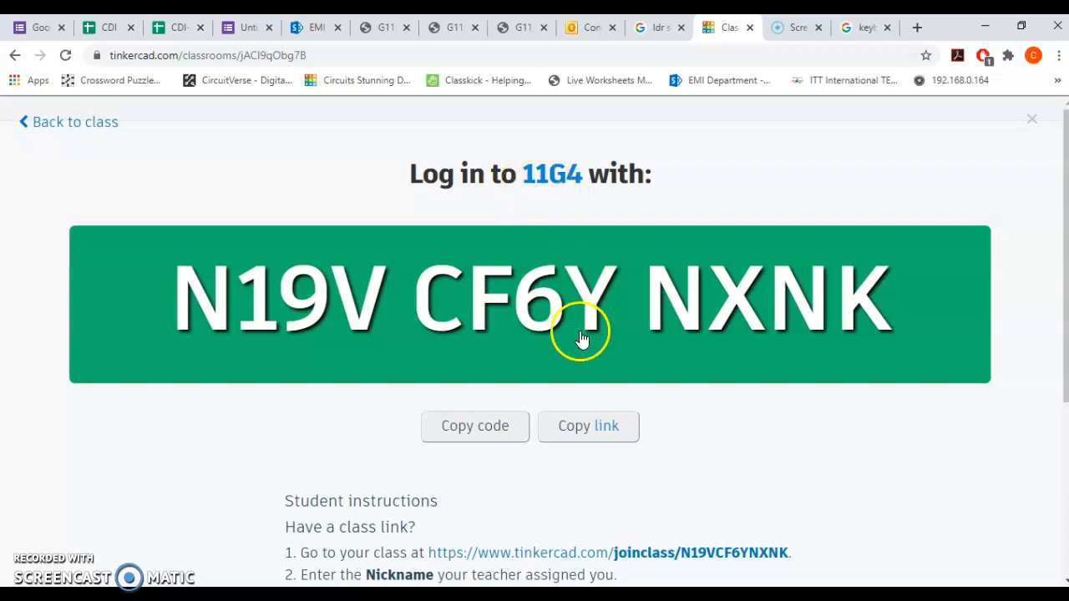
Copy the 11G4 class join link from the browser and load it in a new Microsoft Edge tab.
click(582, 438)
click(472, 595)
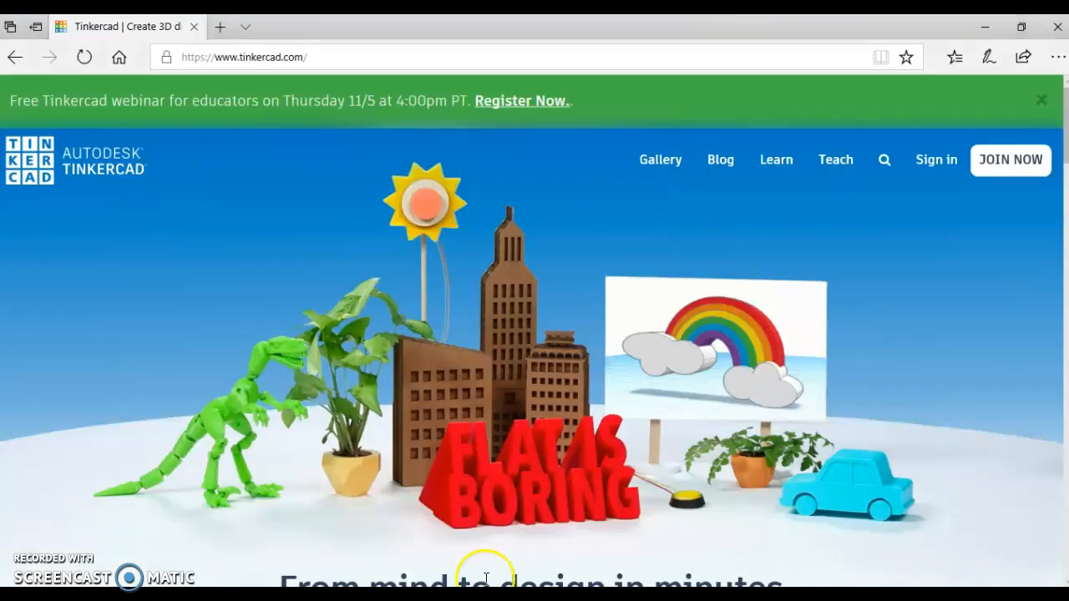
click(218, 27)
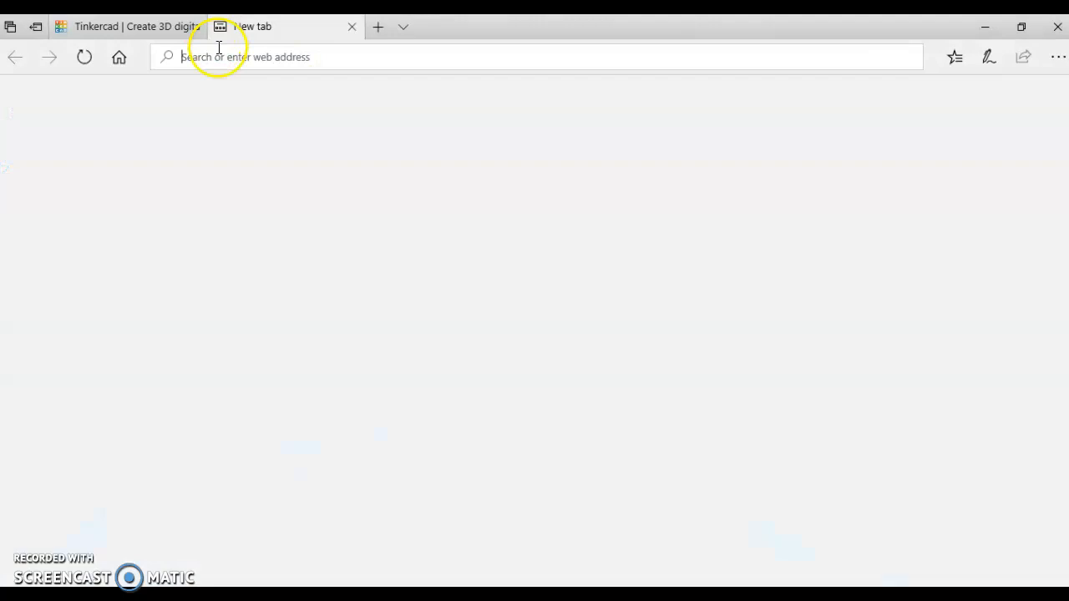
key(Return)
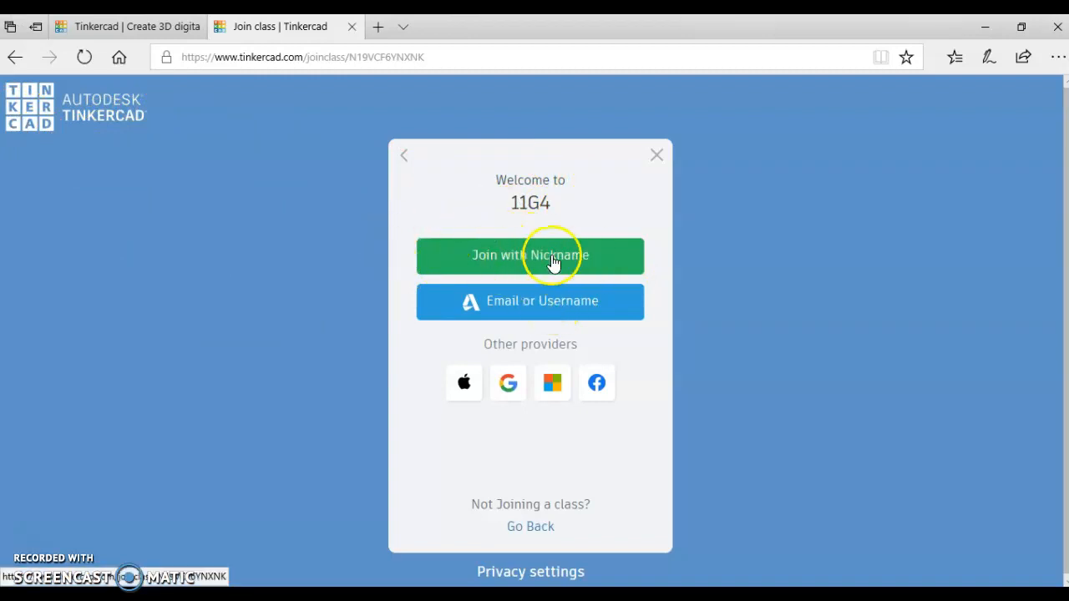
Join class 11G4 by nickname, signing in with the nickname 11g4.
click(529, 272)
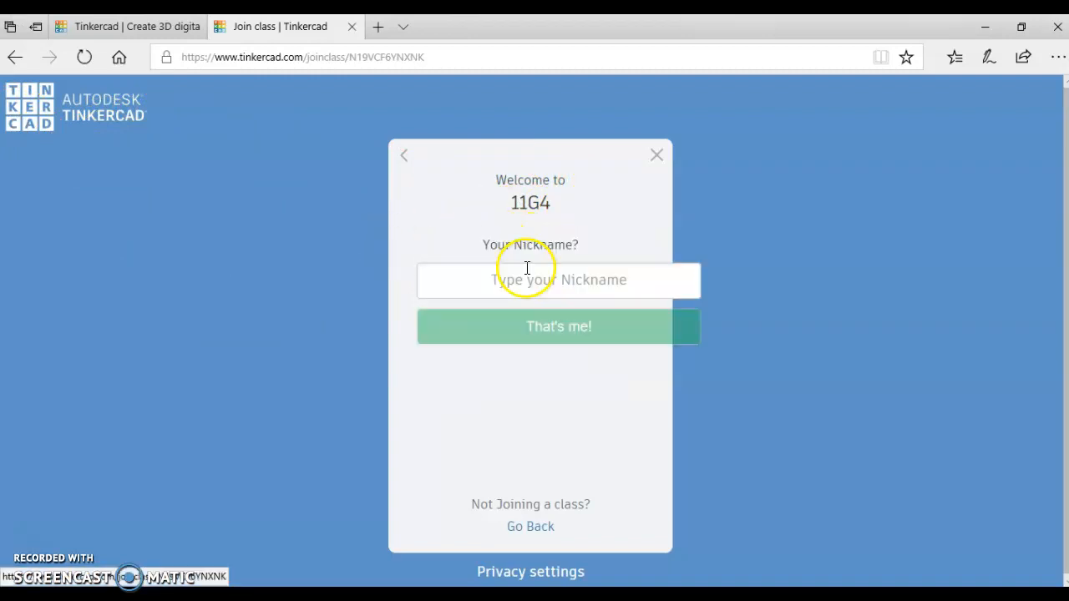
click(538, 293)
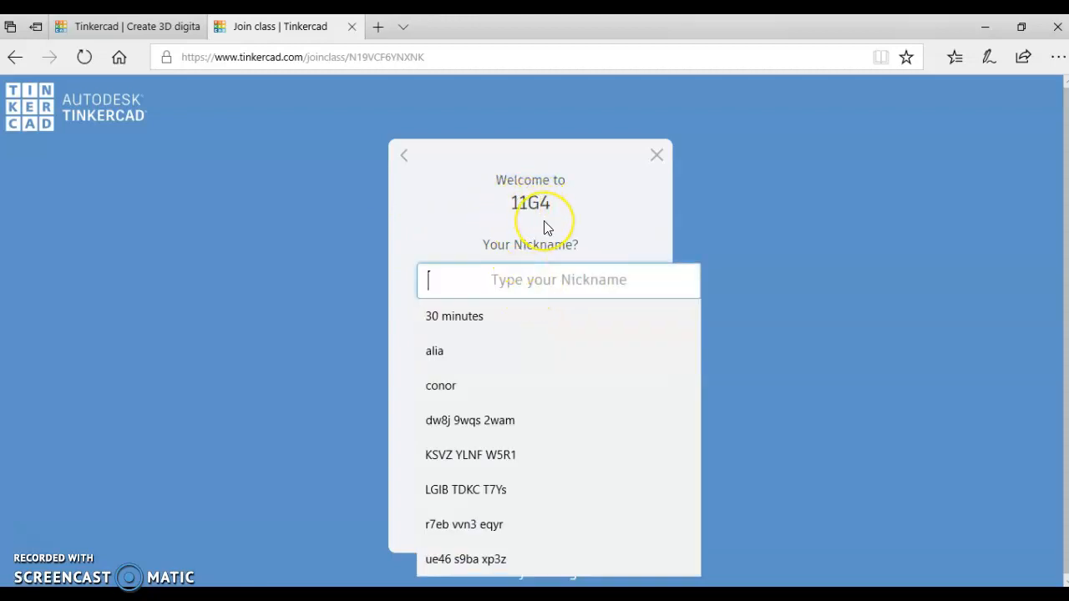
text(11g4)
click(794, 203)
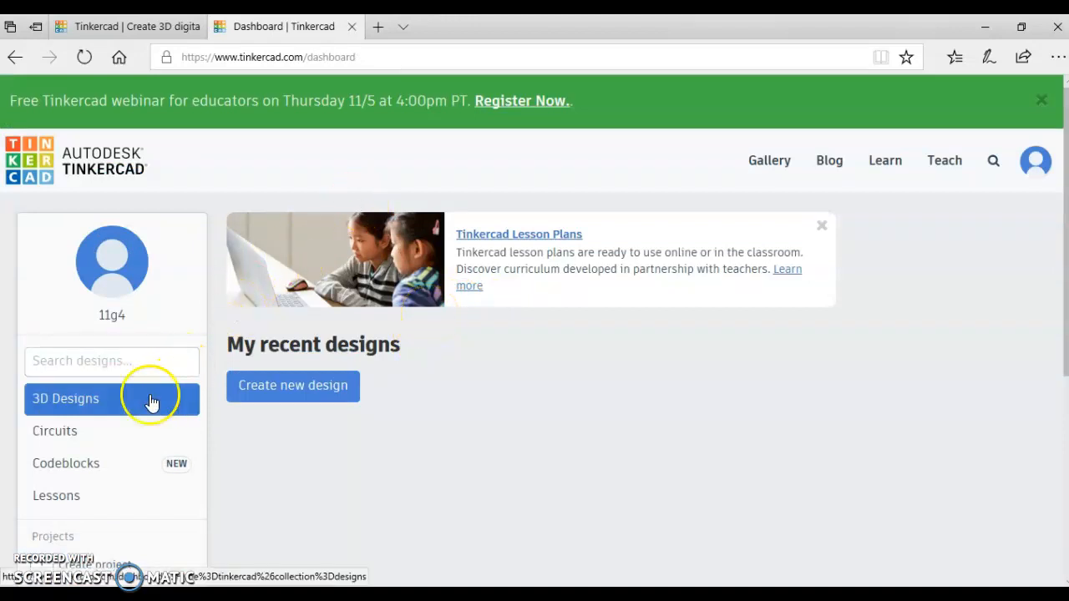
Go to the Circuits section of the dashboard and create a new circuit.
click(96, 445)
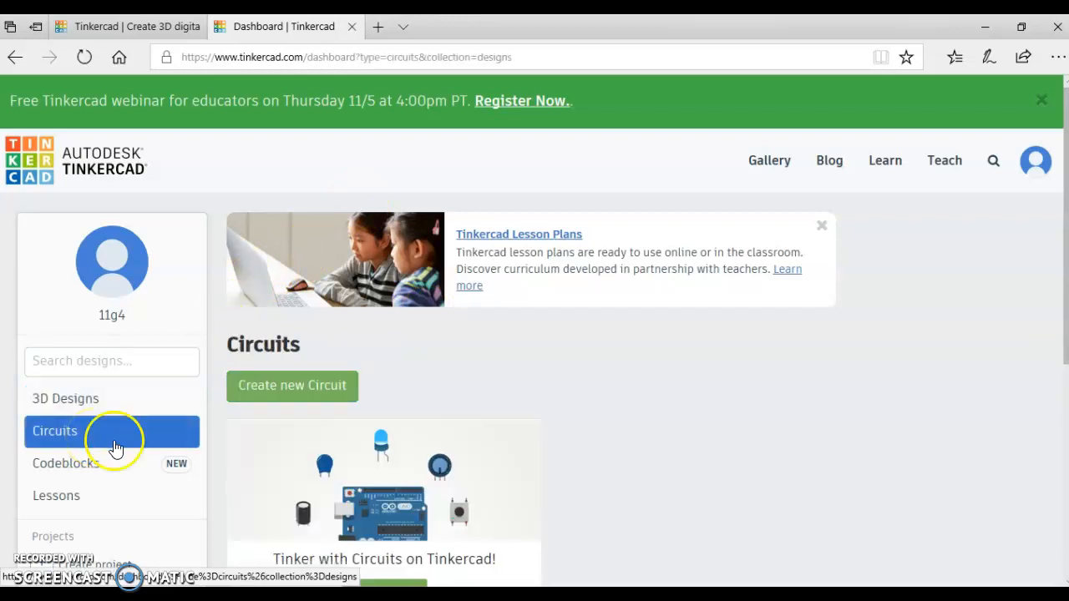
click(282, 396)
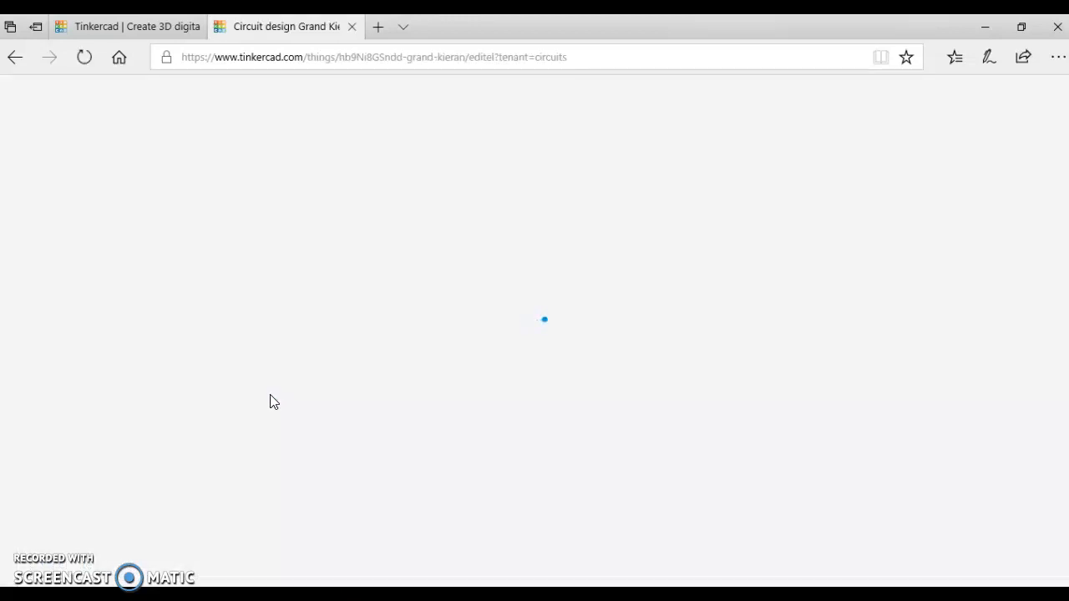
click(263, 394)
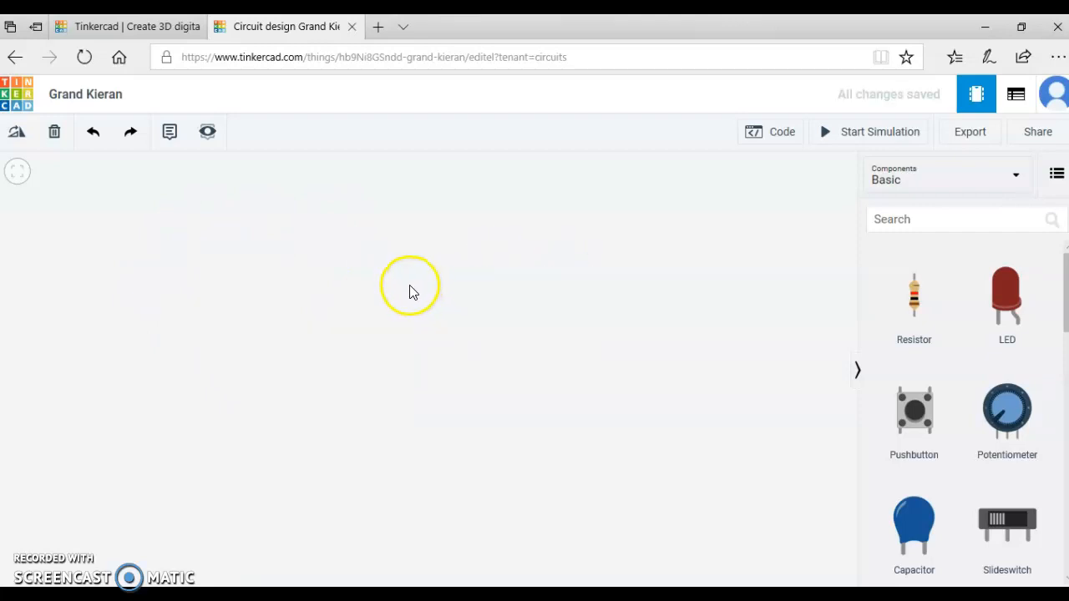
Rename the circuit with the teacher's name followed by the date 2-11-20.
click(83, 95)
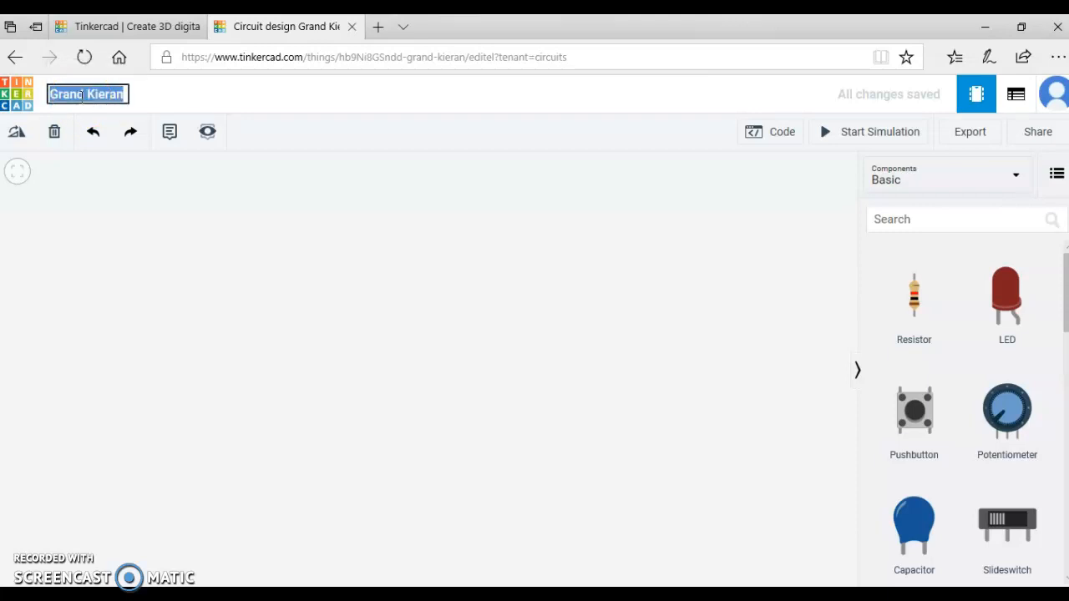
text(Mr)
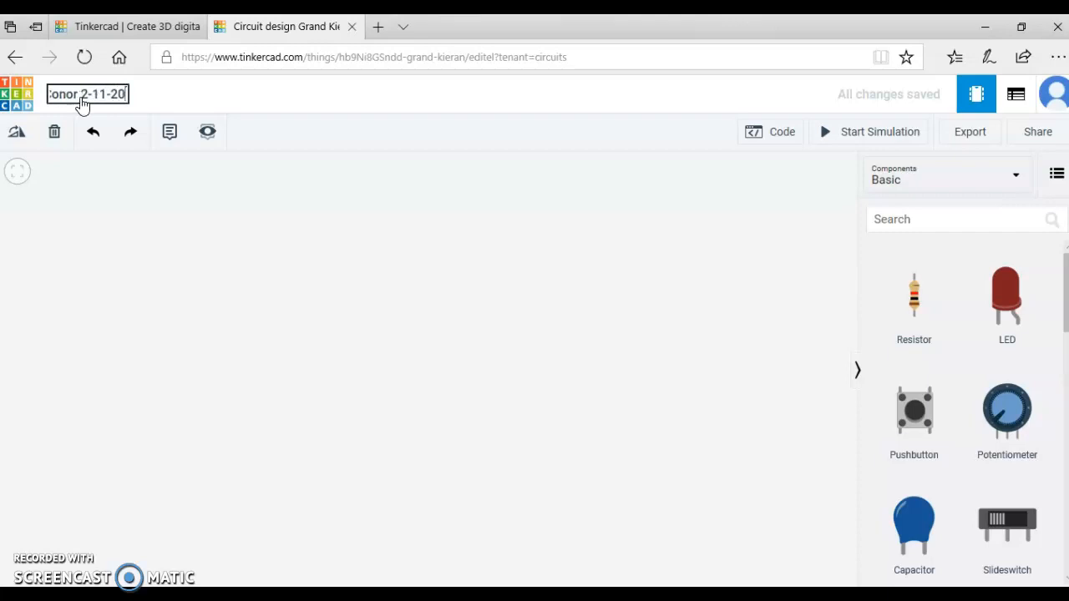
key(Return)
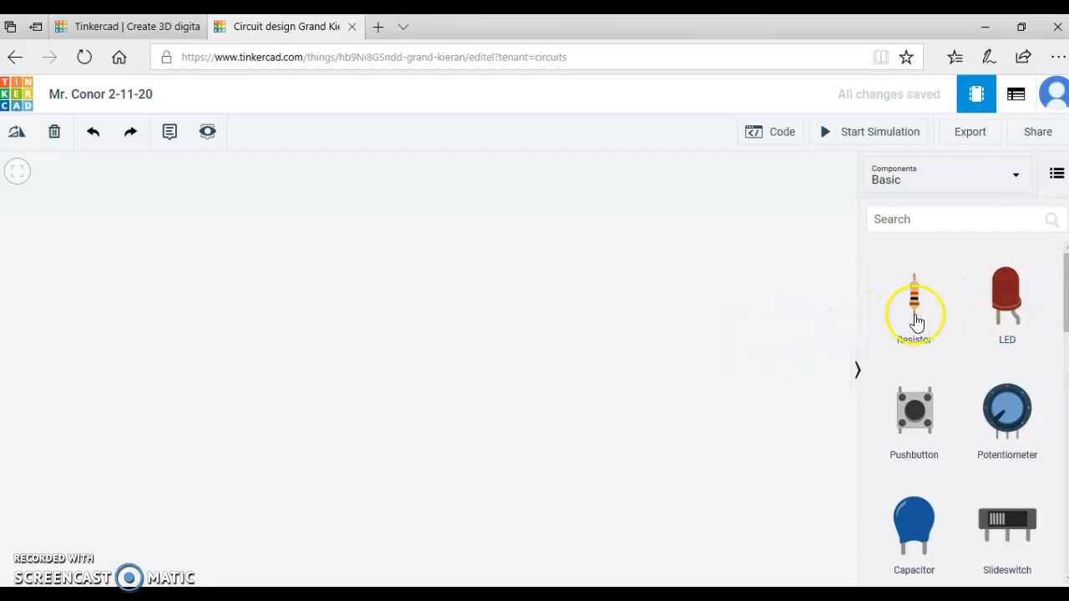
Place a Breadboard Small from the basic components in the workspace and adjust its position near the centre.
drag(1067, 304, 1067, 387)
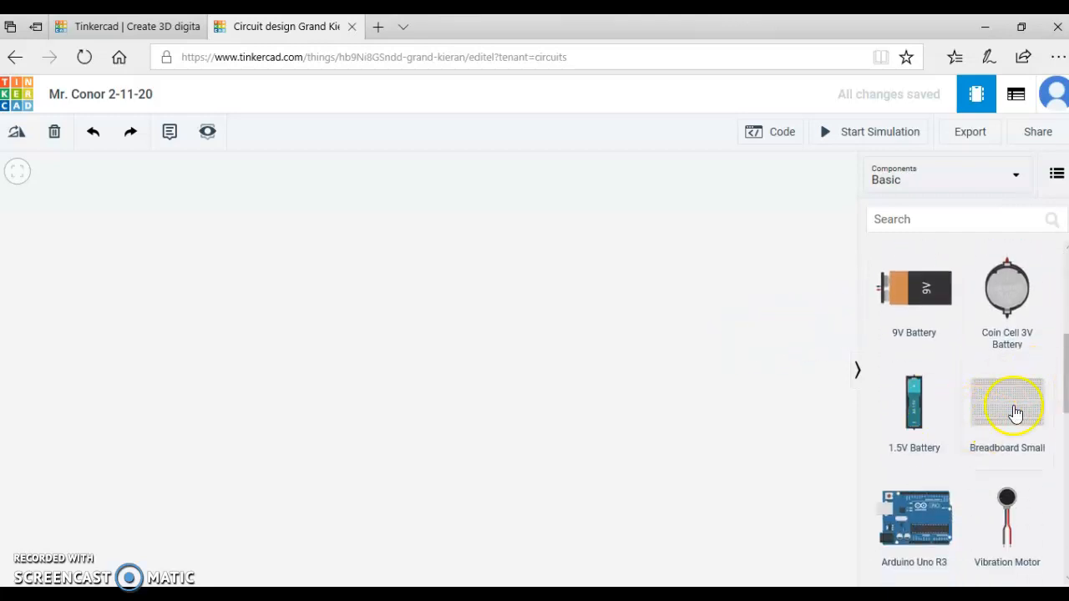
drag(997, 418, 524, 405)
click(491, 386)
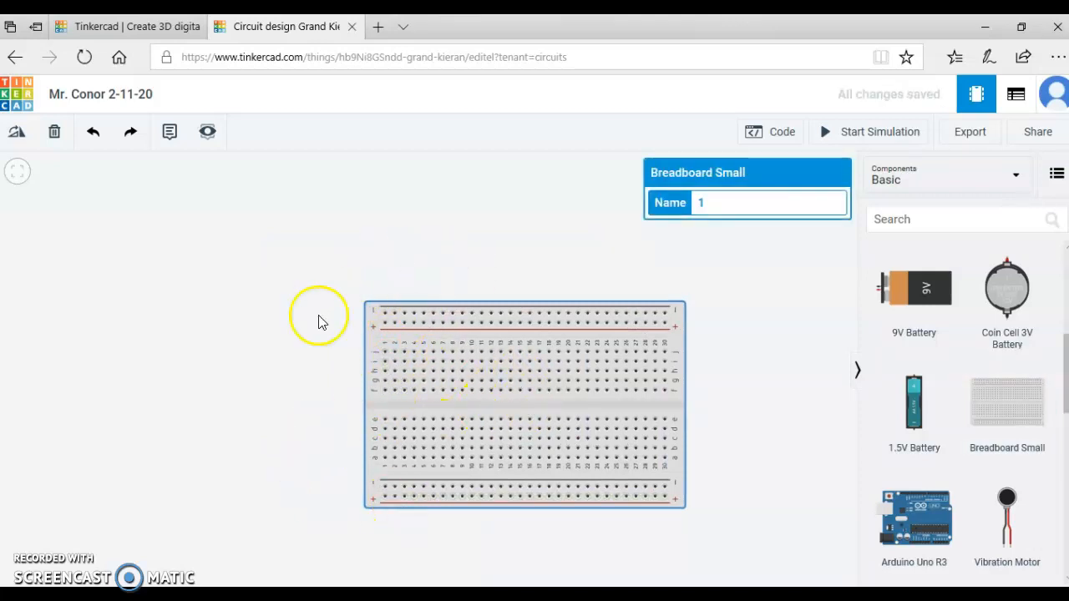
click(395, 198)
drag(480, 410, 457, 393)
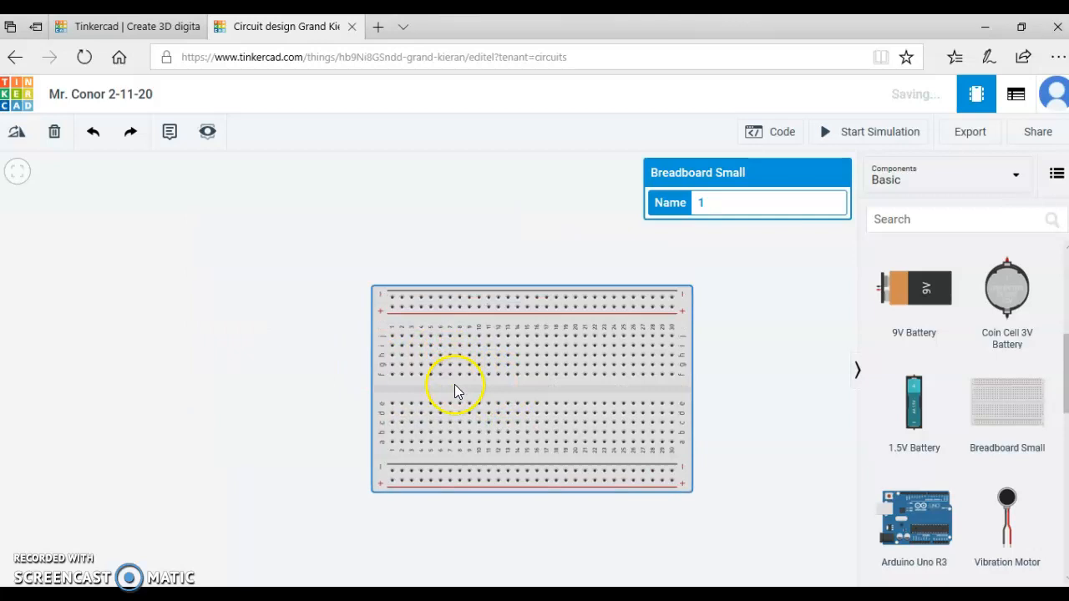
drag(300, 401, 342, 434)
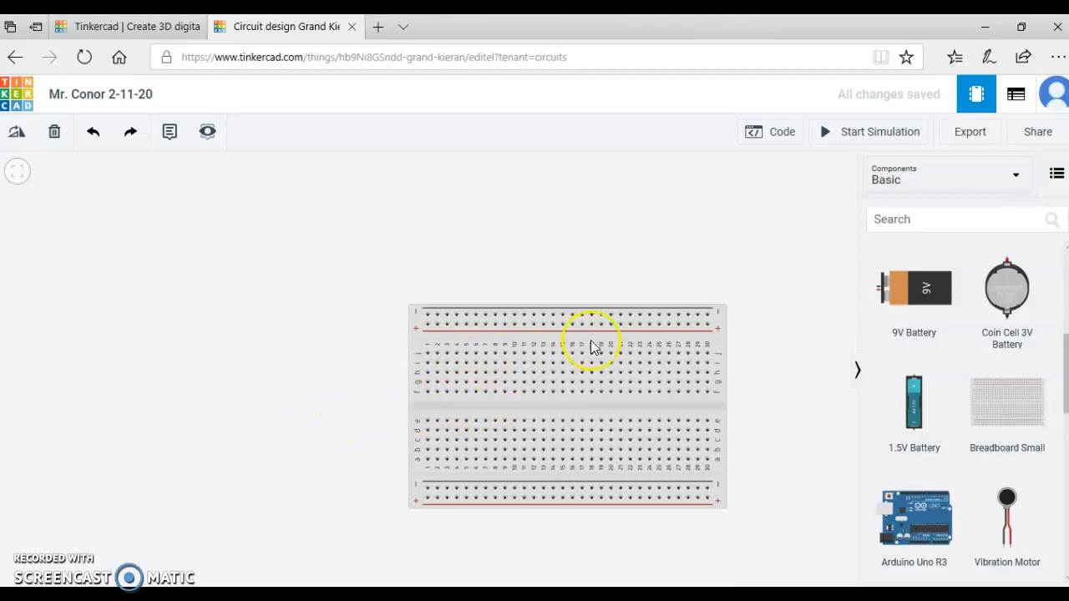
Add a 9V Battery to the workspace and place it beside the 1 end of the breadboard.
drag(910, 303, 719, 314)
drag(430, 343, 150, 367)
click(507, 277)
Rotate the 9V battery 90° clockwise so its terminals point up, and position it beside the breadboard.
click(302, 345)
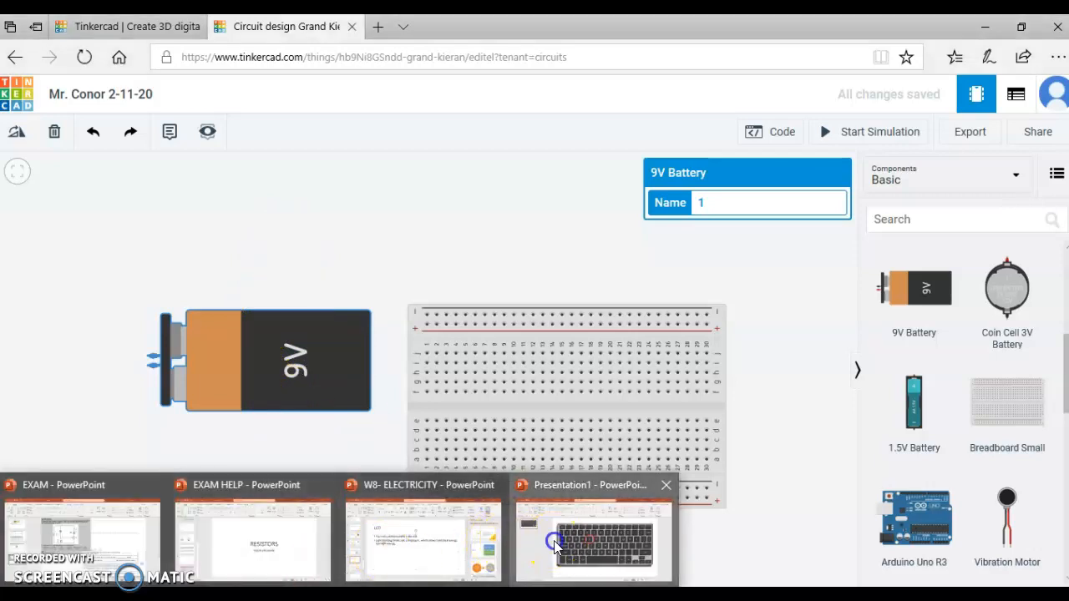
click(592, 544)
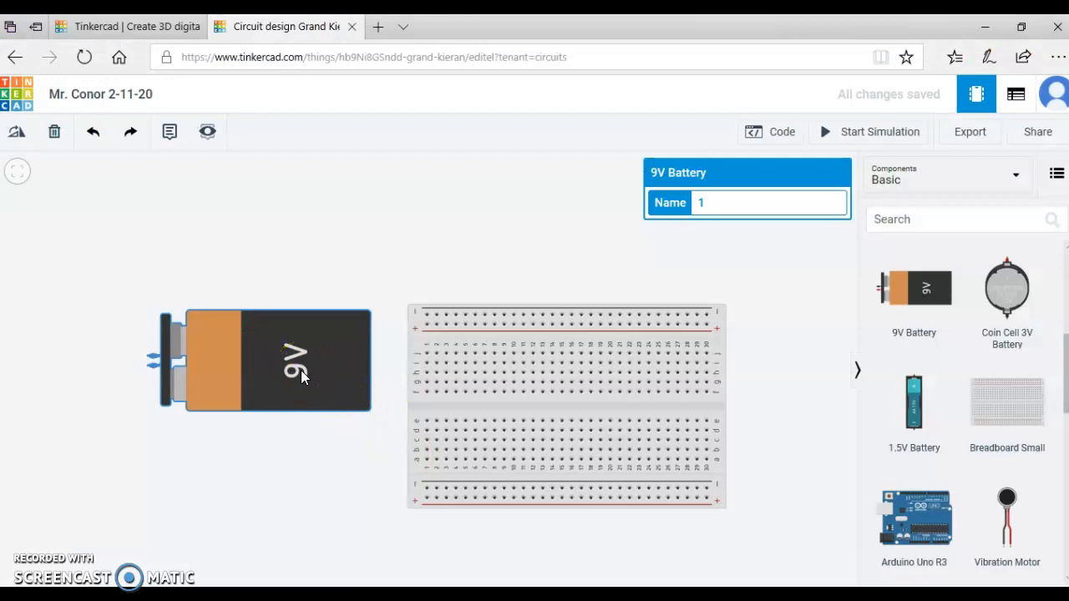
key(r)
key(r)
key(r)
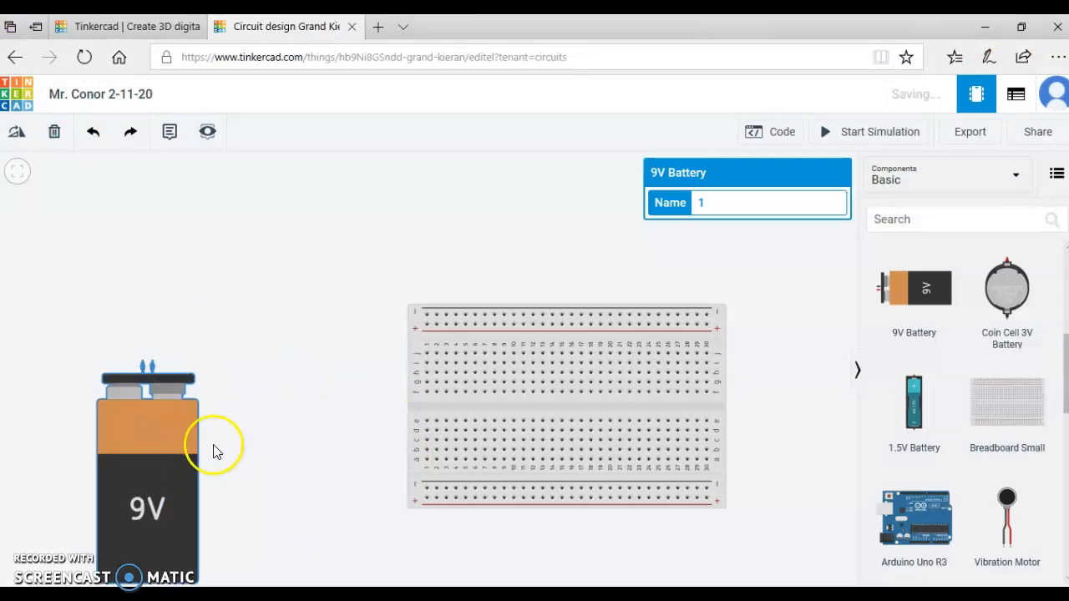
drag(175, 476, 238, 394)
click(359, 278)
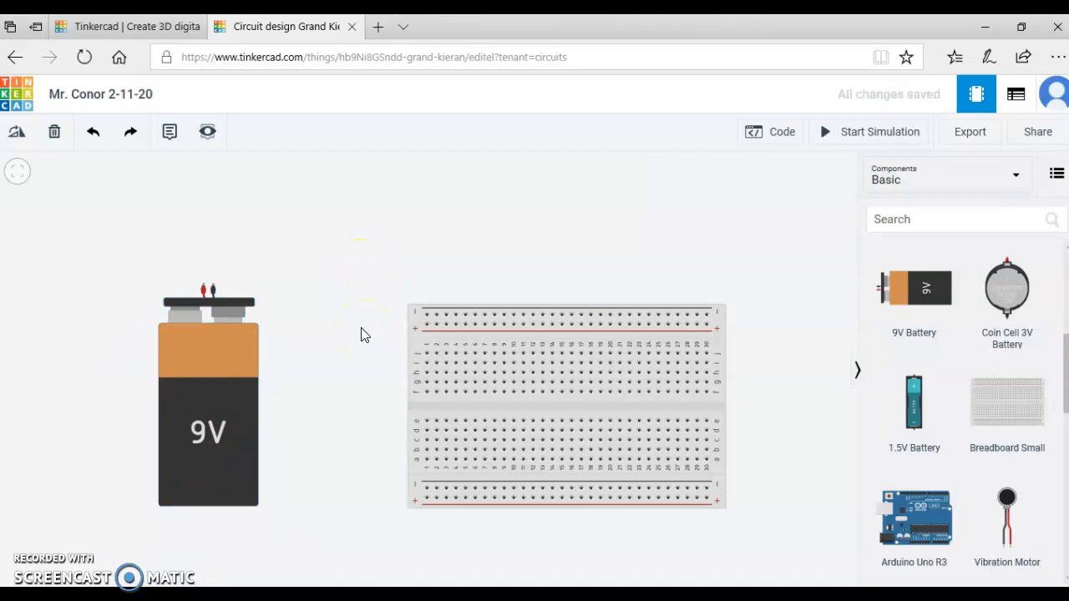
Rotate the breadboard through a full turn back to its horizontal orientation.
click(488, 434)
click(459, 401)
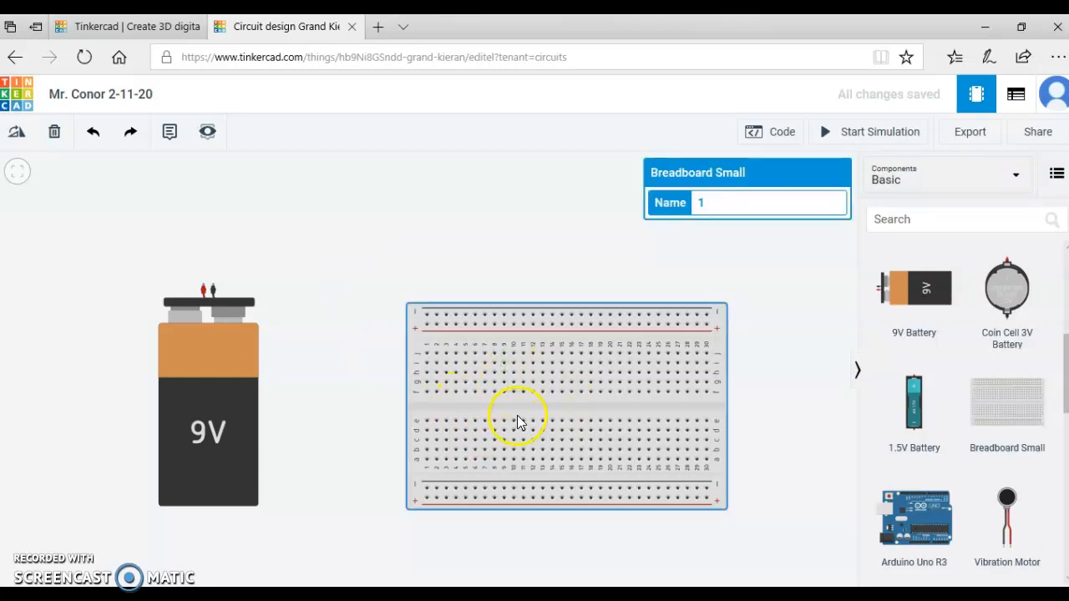
key(r)
key(r)
key(r)
key(r)
key(r)
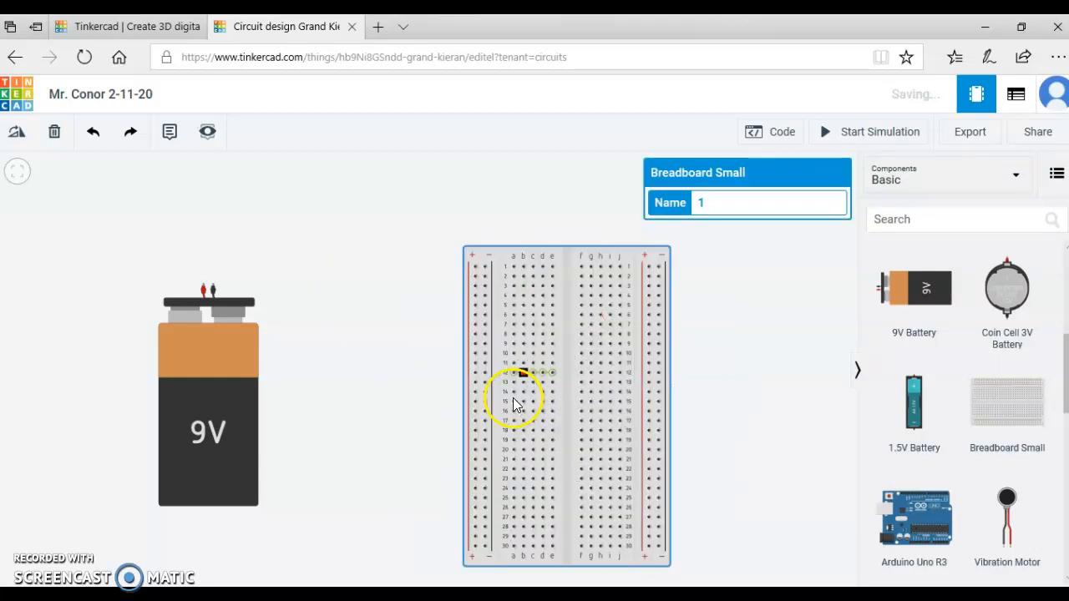
key(r)
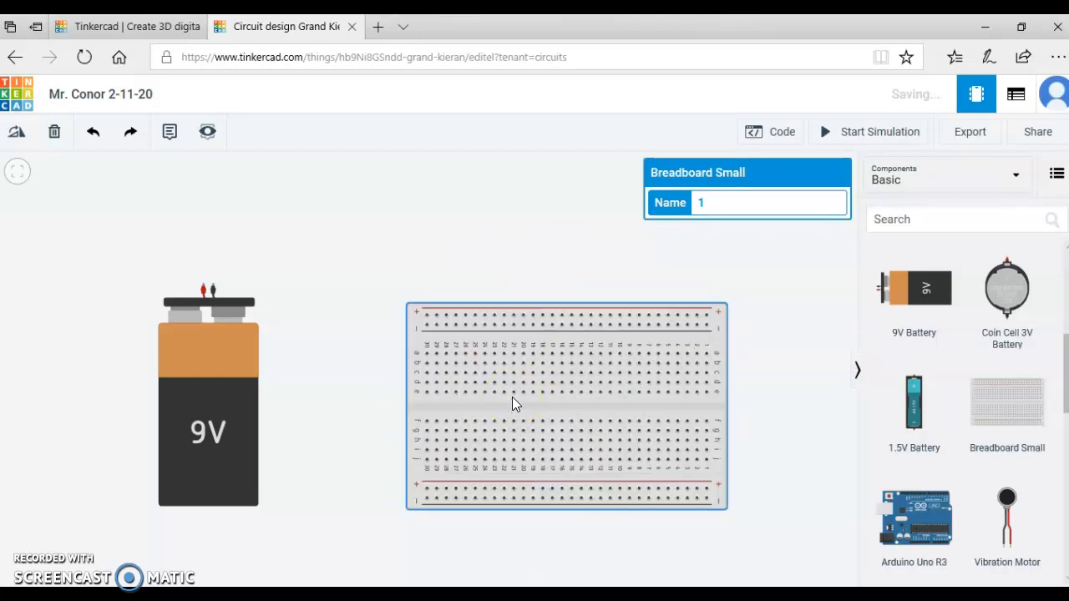
key(r)
key(r)
key(r)
key(r)
key(r)
key(r)
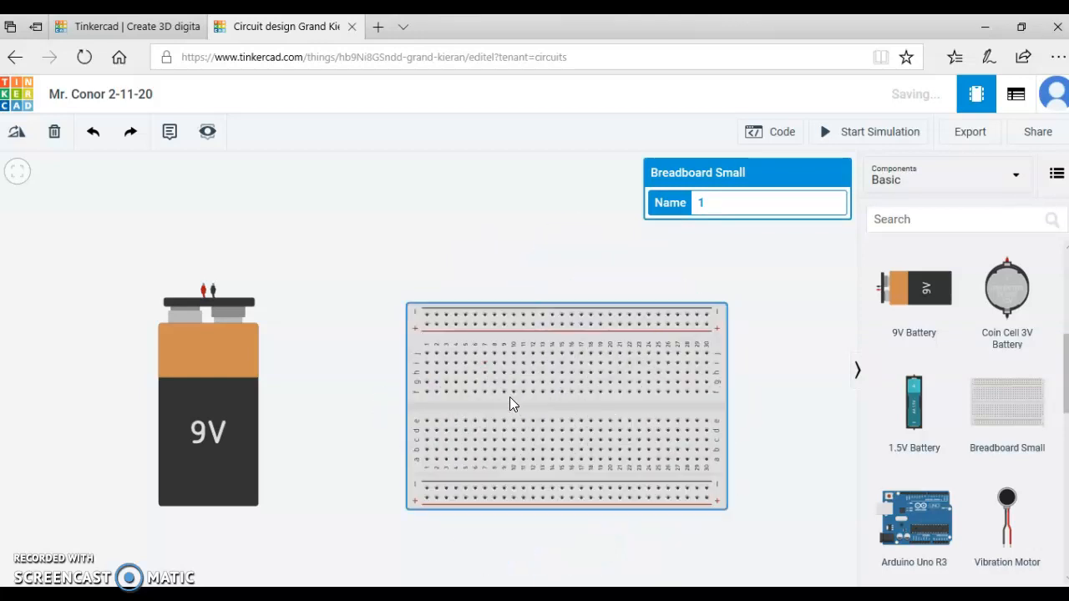
Move the 9V battery slightly closer to the breadboard.
click(358, 387)
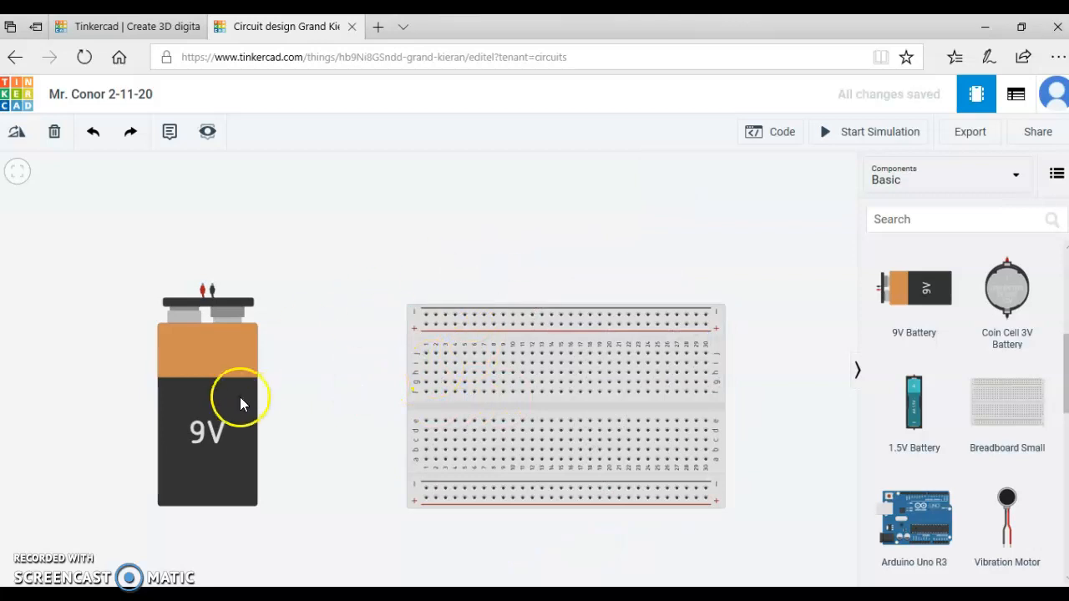
drag(235, 400, 255, 394)
click(332, 273)
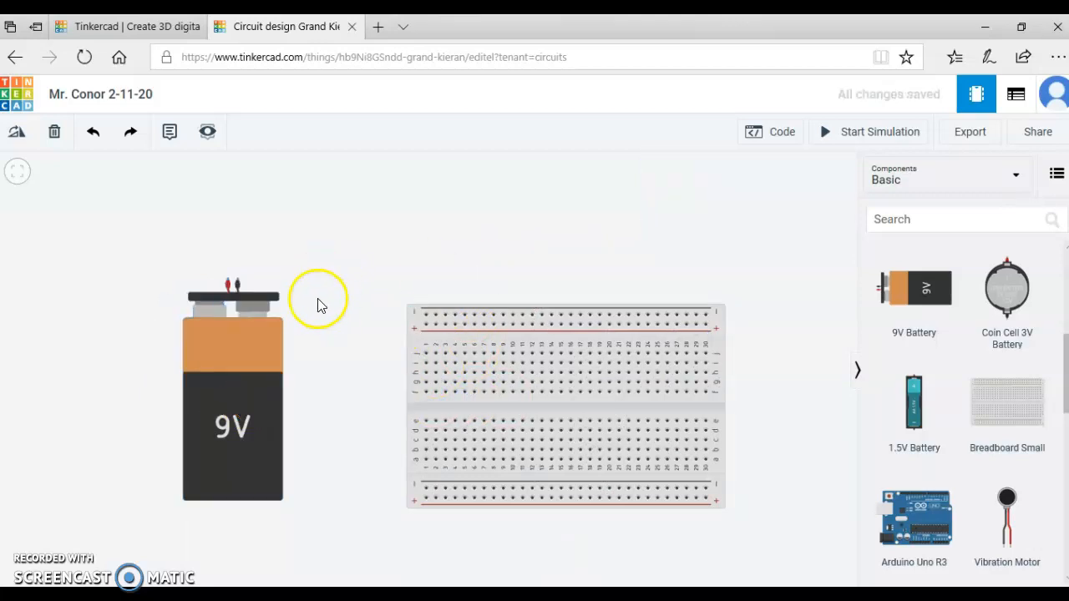
Rotate the 9V battery through a full turn back to its upright orientation.
click(228, 374)
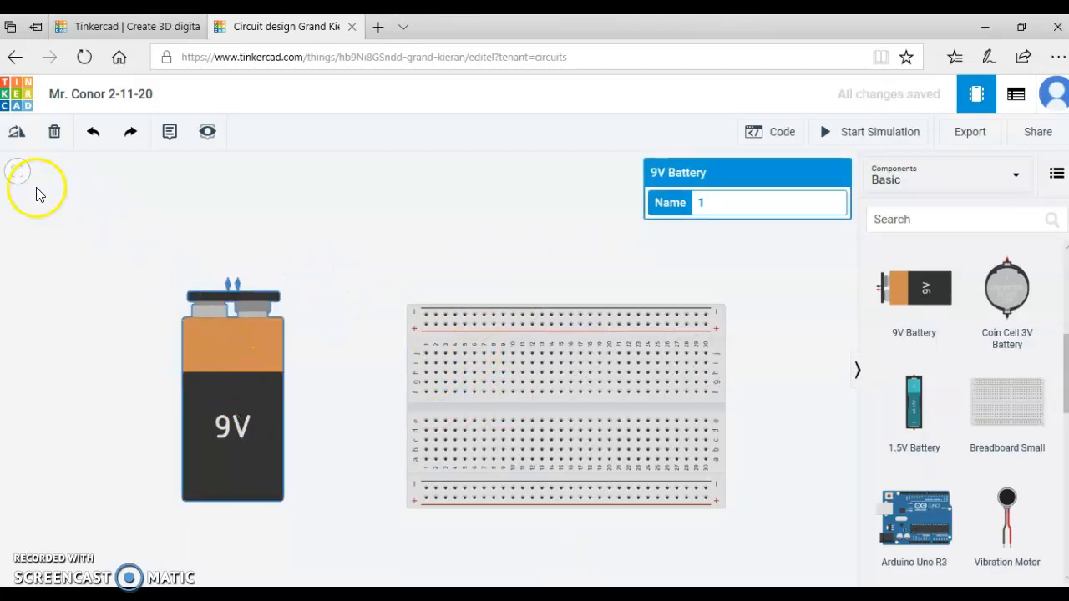
click(17, 134)
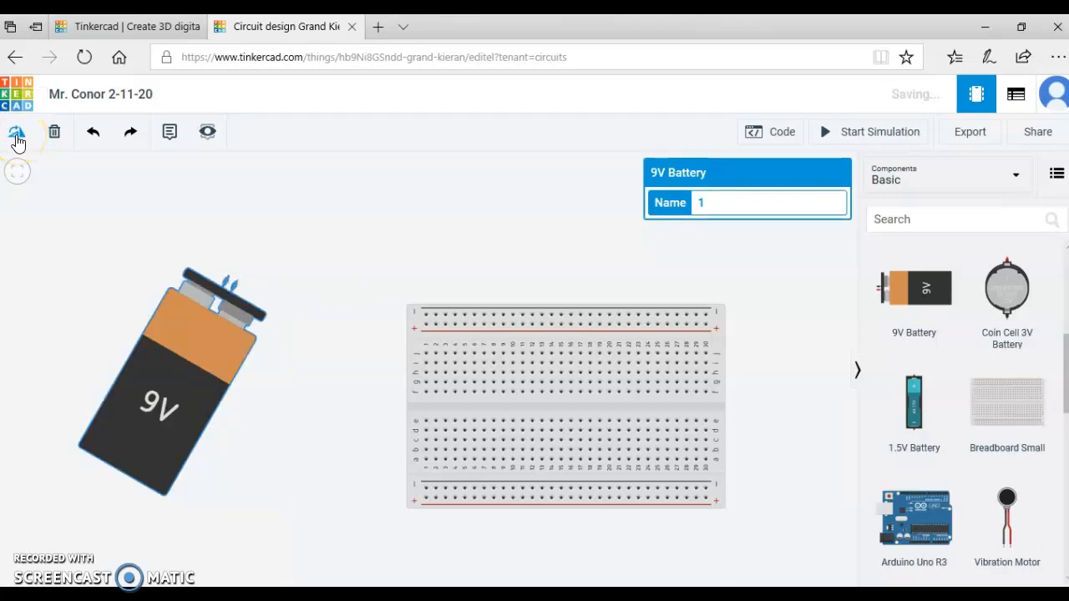
click(17, 134)
click(18, 133)
click(18, 134)
click(18, 133)
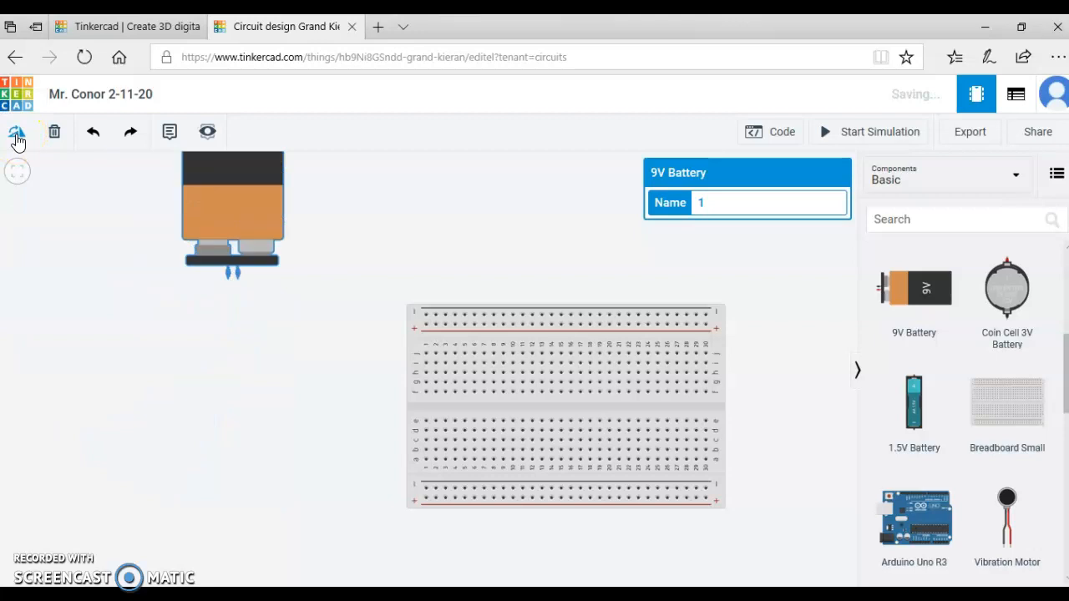
click(18, 134)
click(18, 133)
click(17, 134)
click(18, 134)
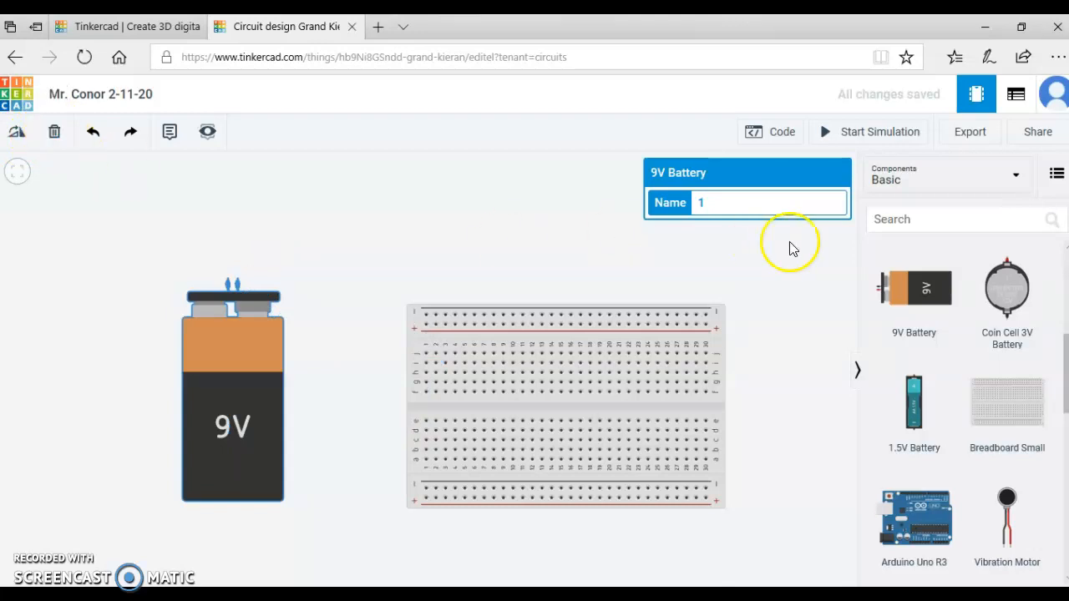
Add a second 9V Battery above the breadboard and delete it again.
drag(907, 291, 290, 242)
click(290, 243)
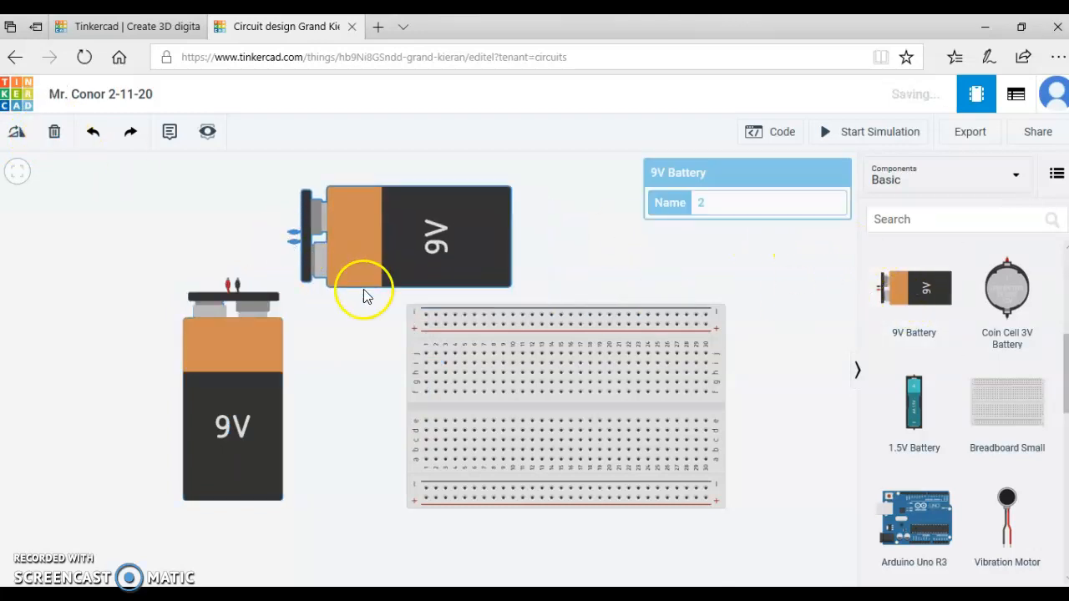
click(57, 134)
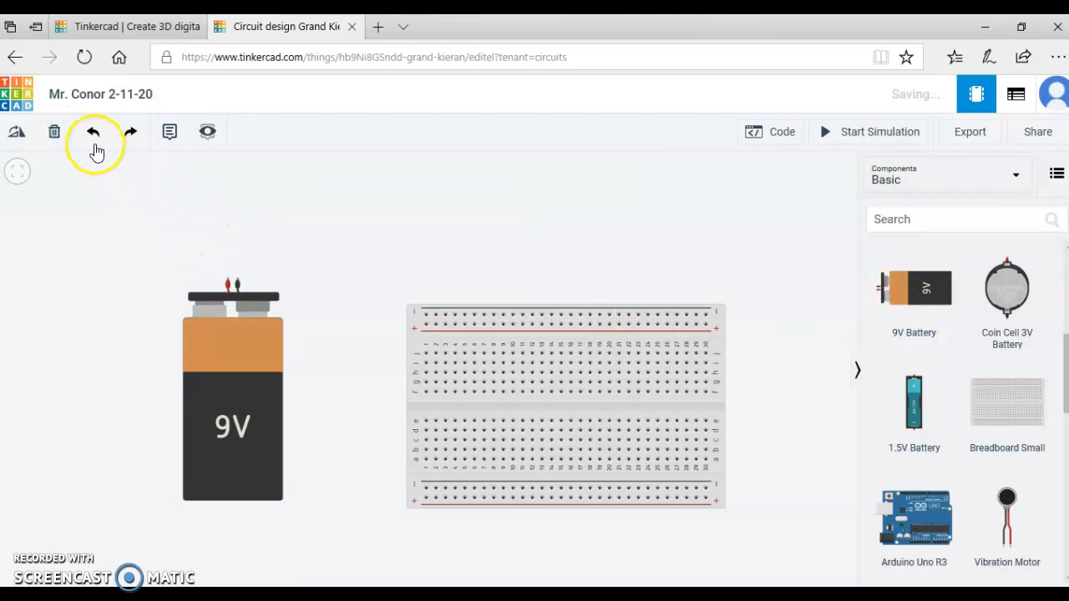
Undo the deletion of the second 9V battery and redo it.
click(95, 137)
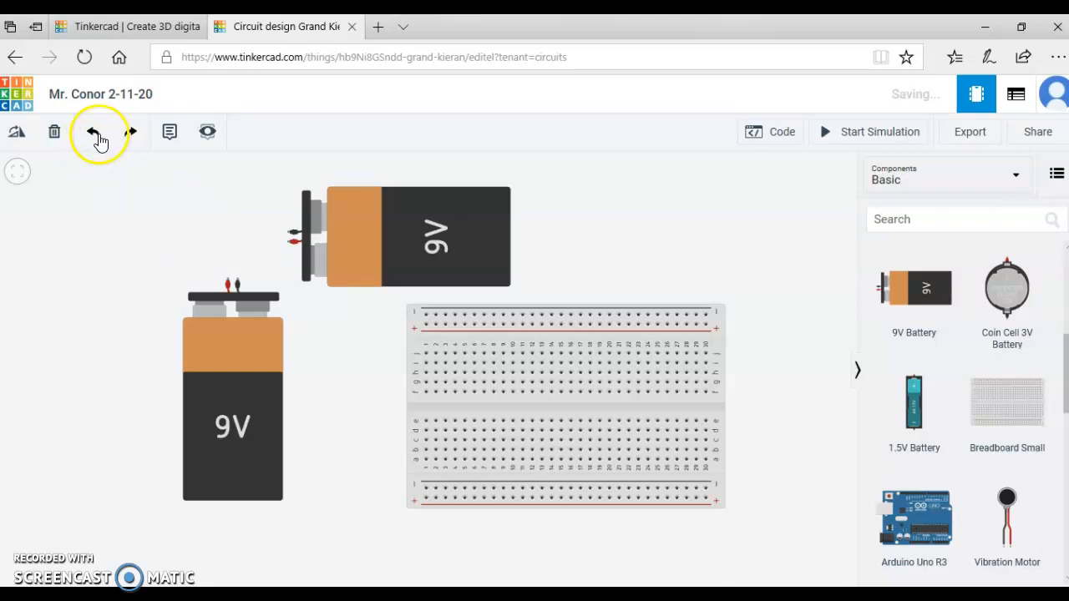
click(131, 136)
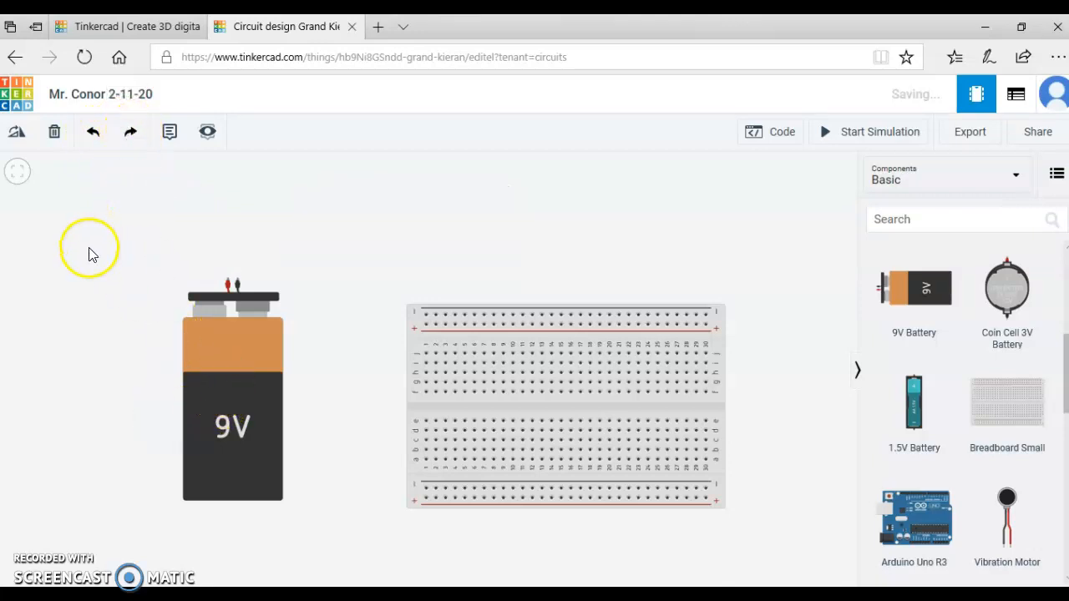
Shift the 9V battery slightly away from the breadboard, and move the breadboard up and a little closer to the battery.
drag(206, 383, 205, 400)
click(415, 270)
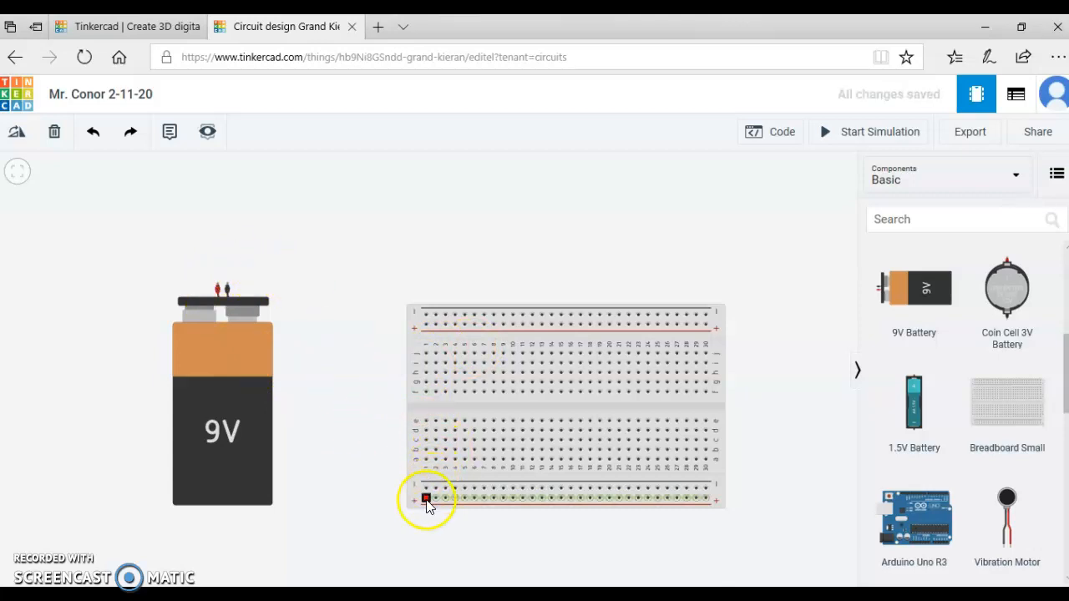
drag(465, 408, 440, 376)
click(329, 401)
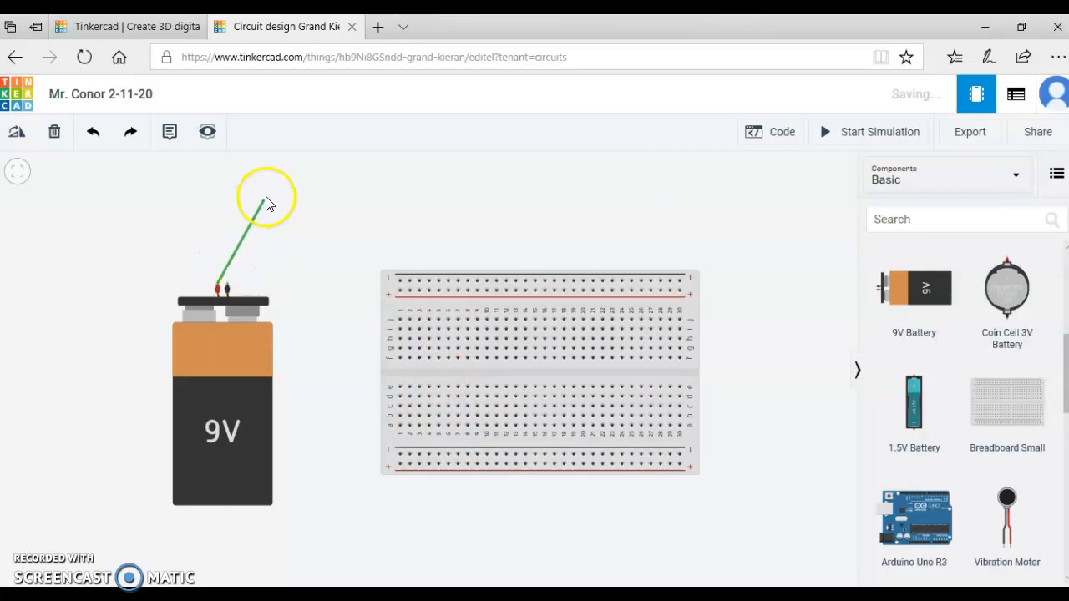
Wire the battery's positive terminal straight to the first hole of the breadboard's lower positive rail, and delete that wire.
click(399, 464)
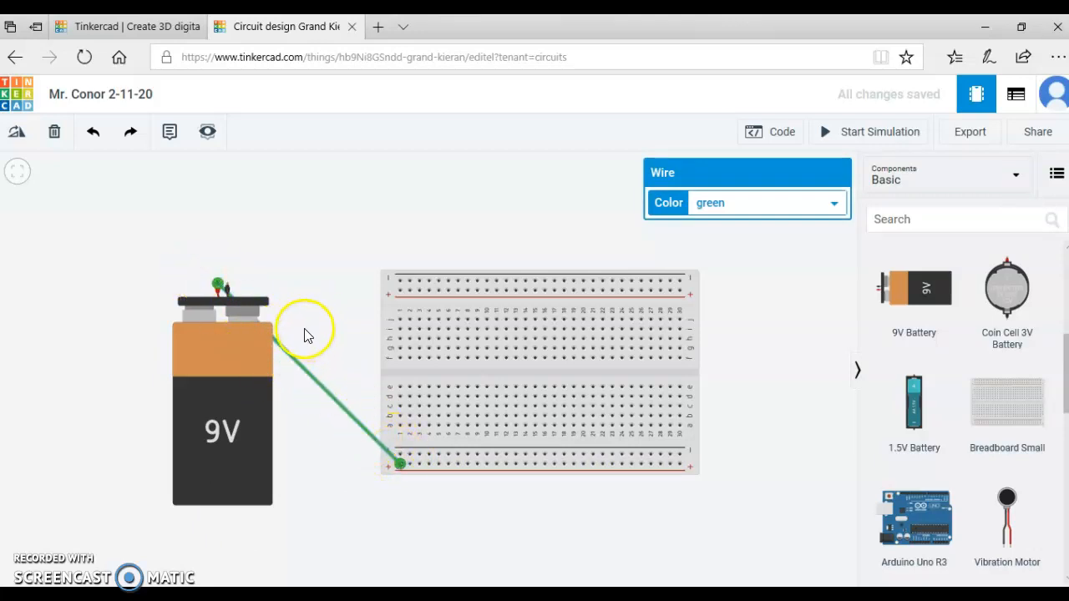
click(302, 272)
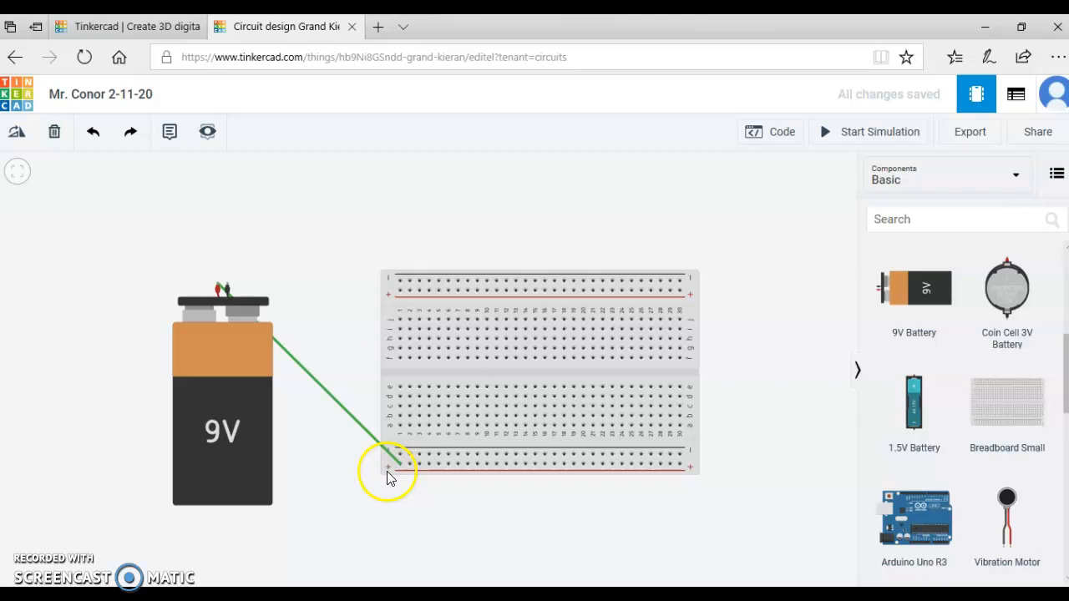
click(321, 390)
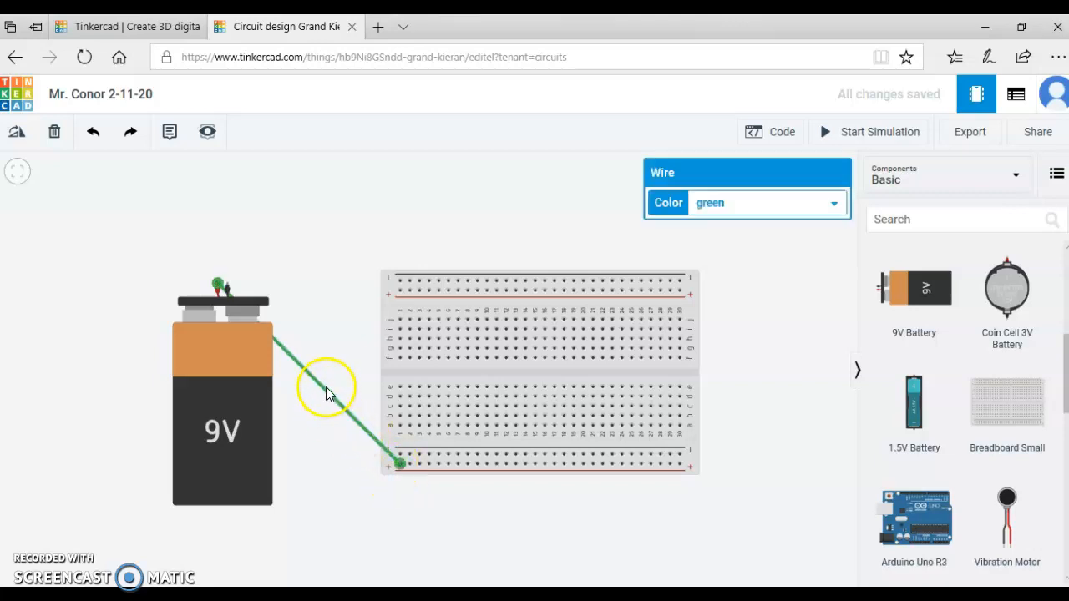
click(54, 132)
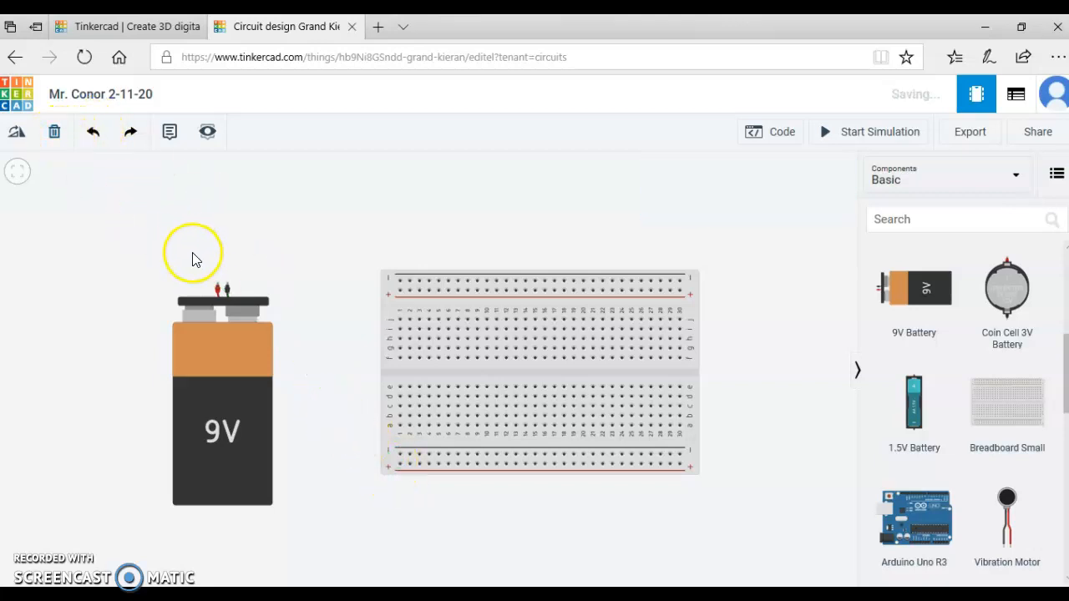
Route a right-angled wire from the battery's positive terminal, up and around, to the first hole of the breadboard's lower positive rail.
click(218, 286)
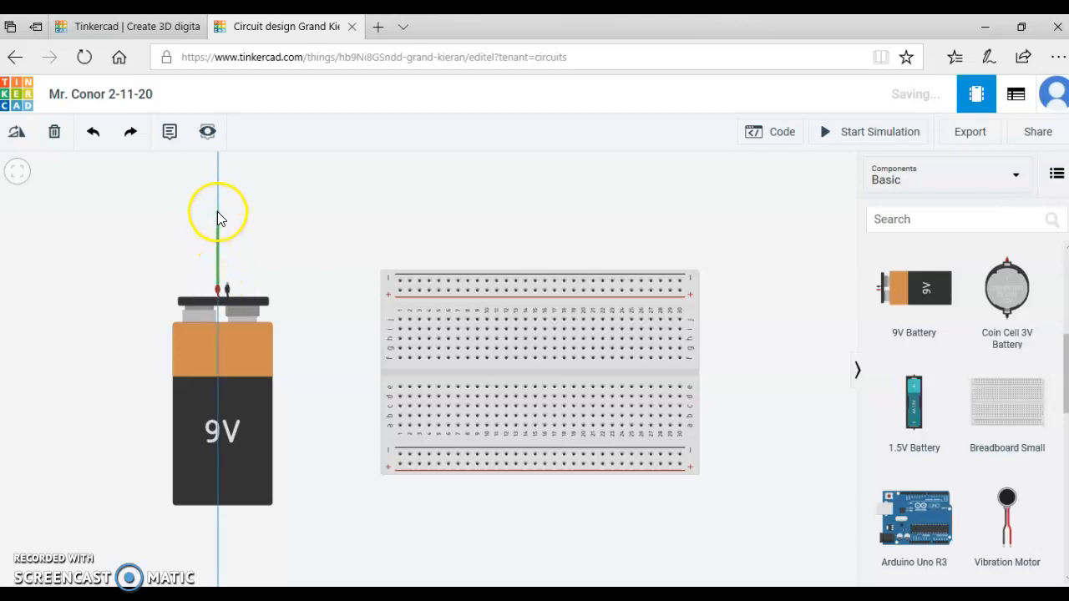
click(218, 213)
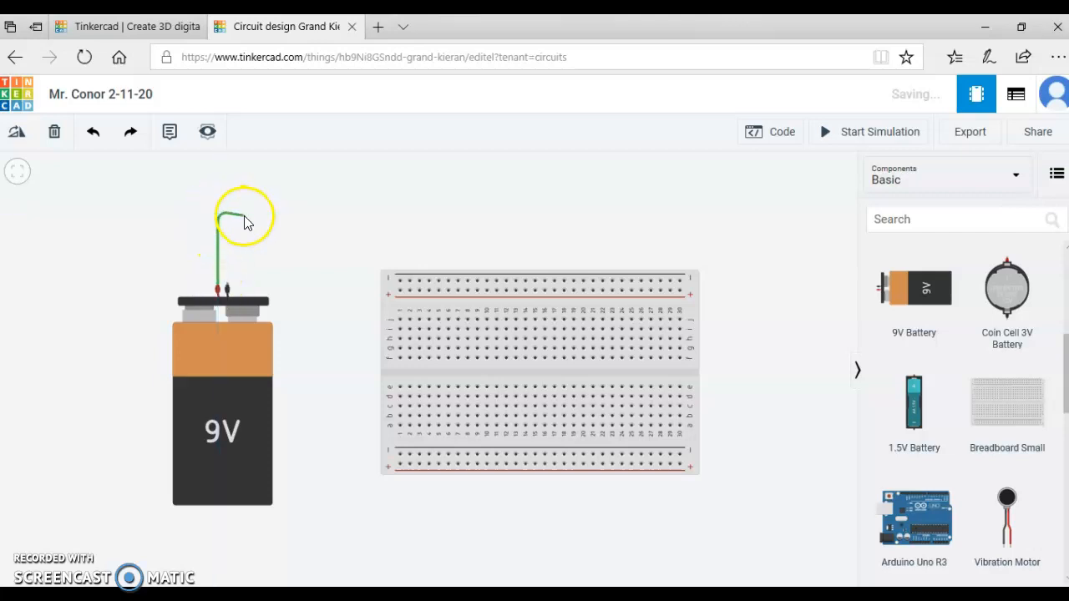
click(337, 212)
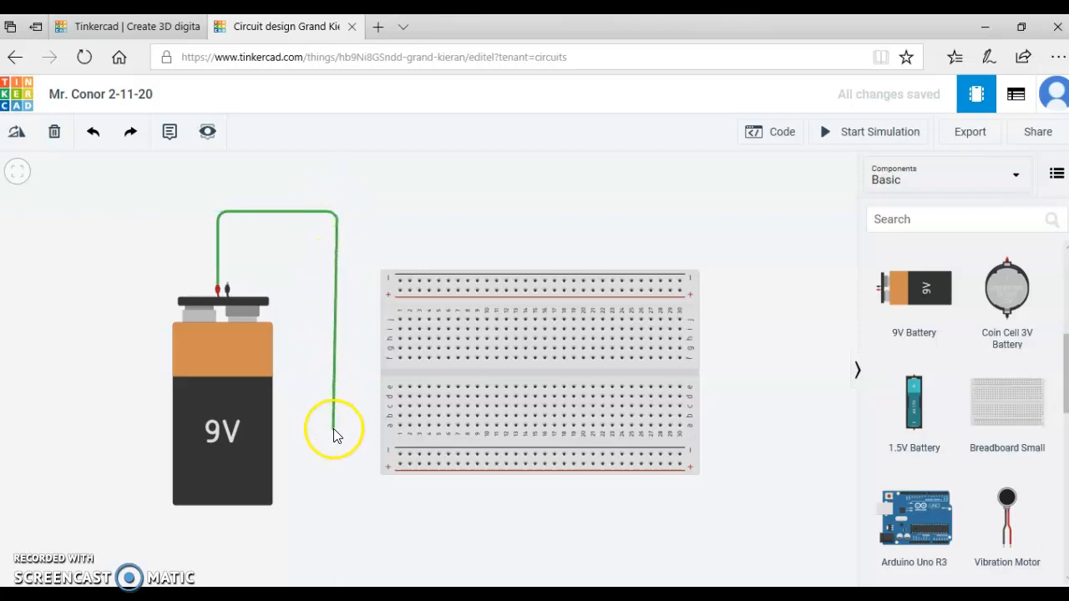
click(338, 464)
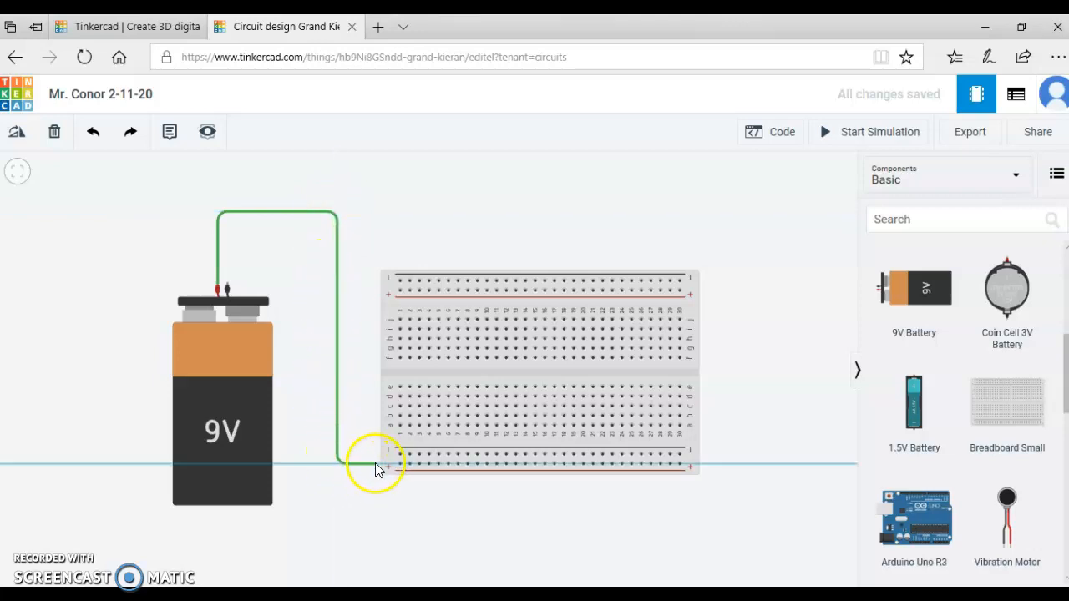
click(399, 464)
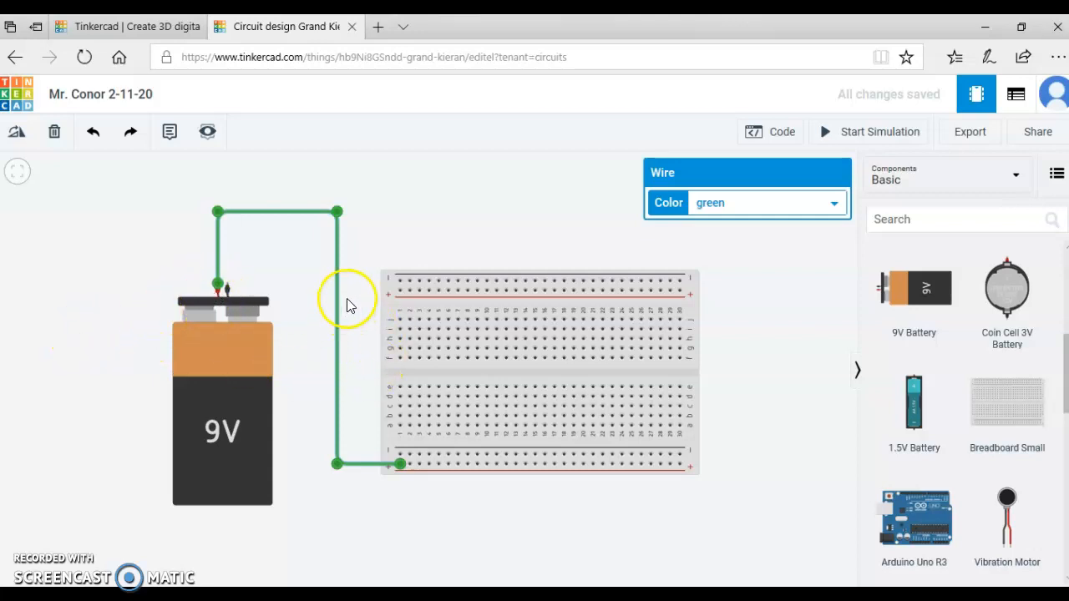
Set the positive wire's color to red and deselect it.
click(736, 208)
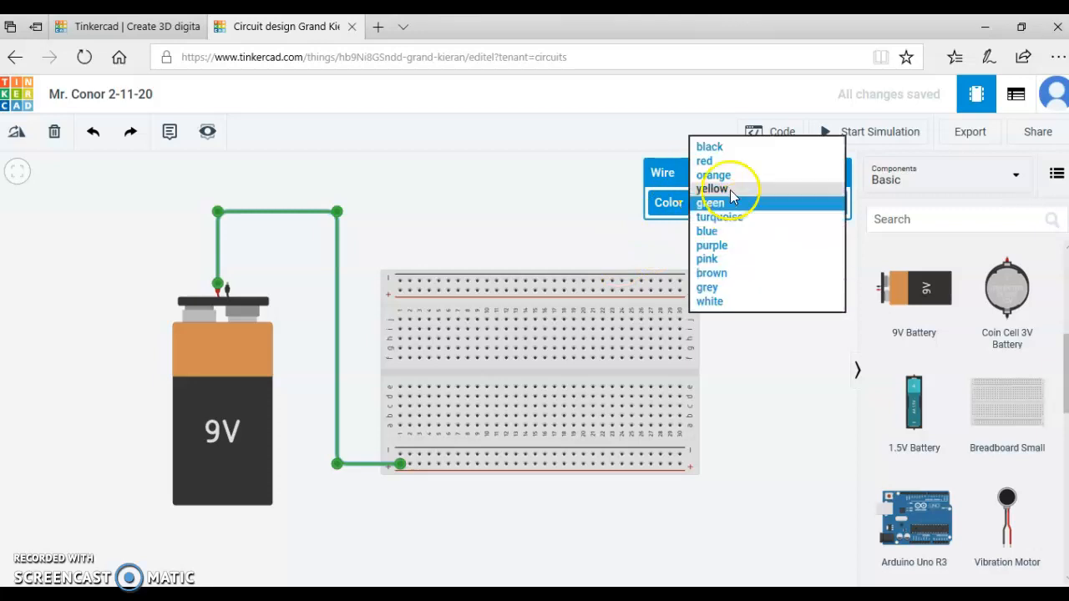
click(711, 160)
click(457, 221)
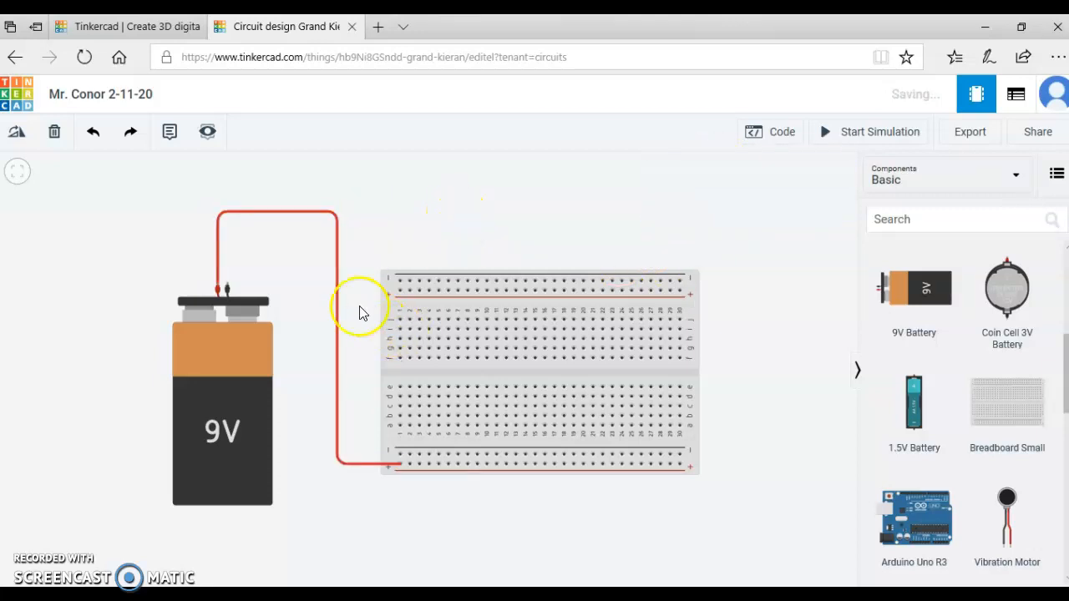
Route a right-angled wire from the battery's negative terminal, inside the red wire, to the first hole of the lower negative rail.
click(227, 287)
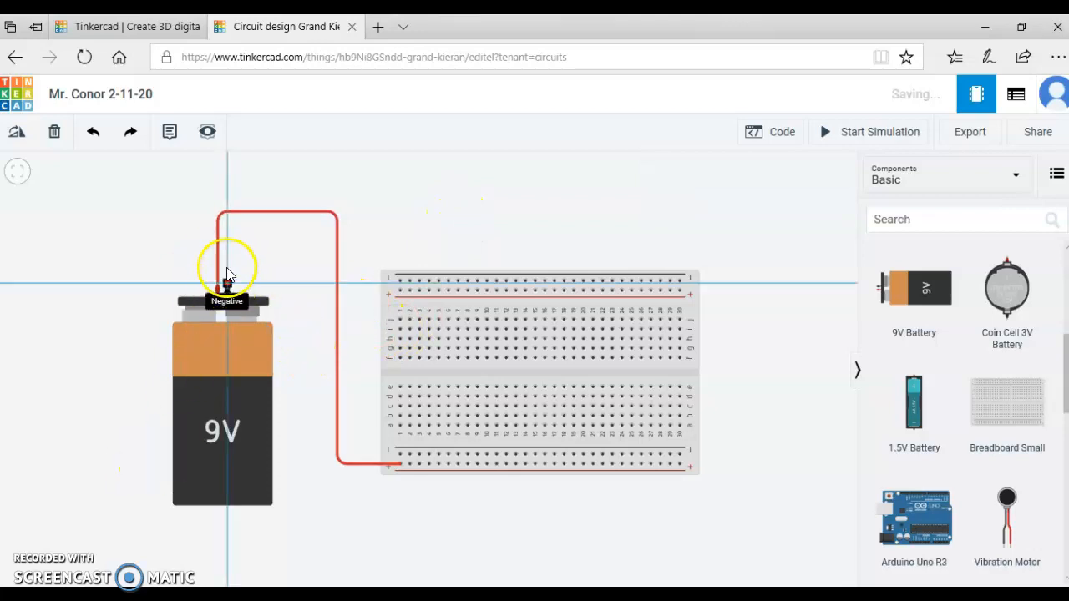
click(228, 233)
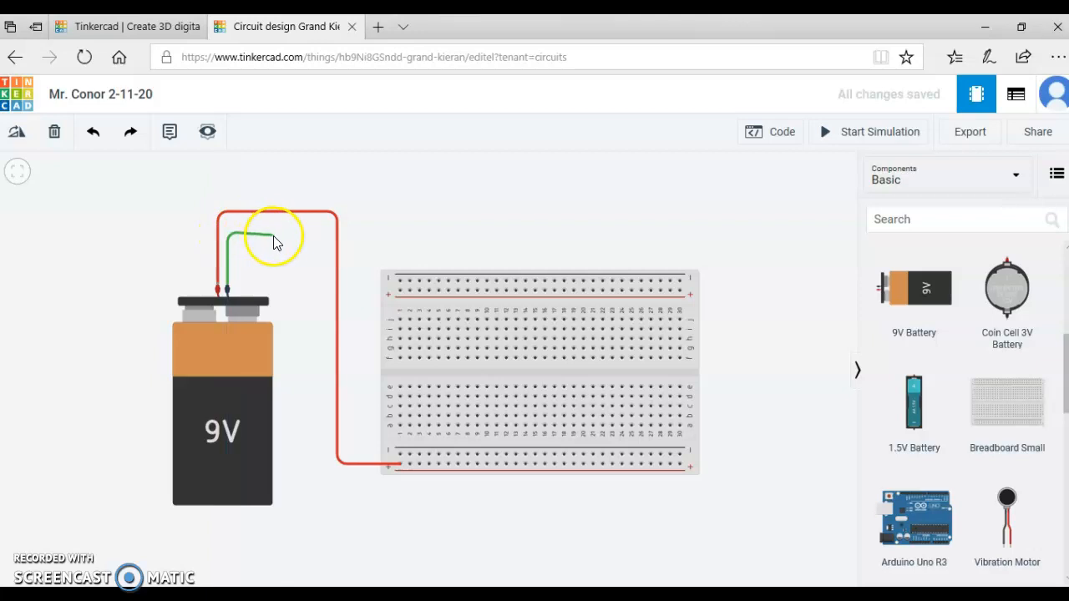
click(318, 233)
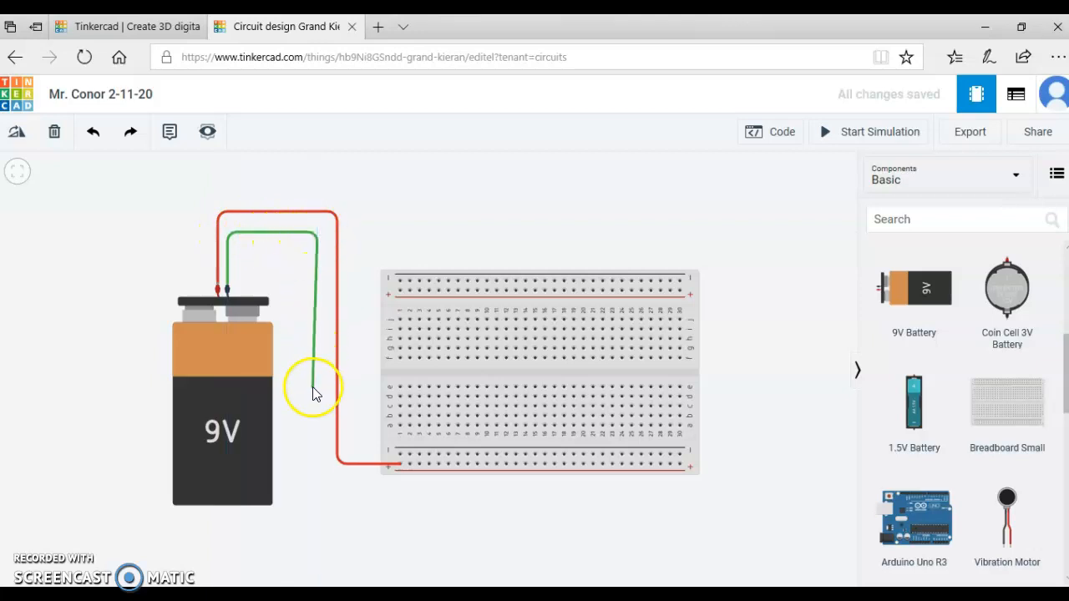
click(318, 453)
click(400, 455)
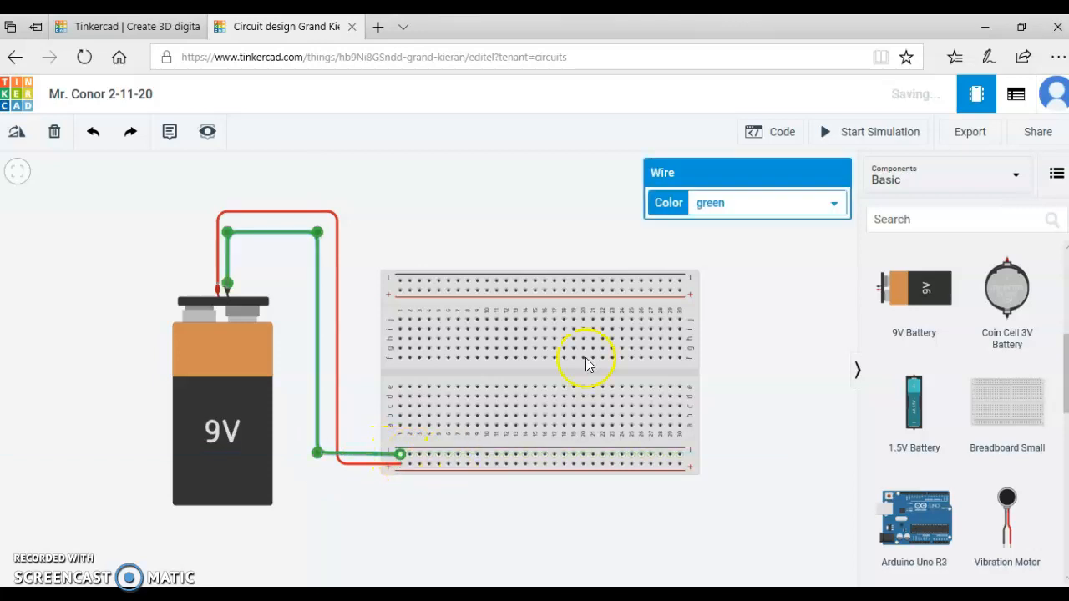
Set the negative wire's color to black and deselect it.
click(740, 203)
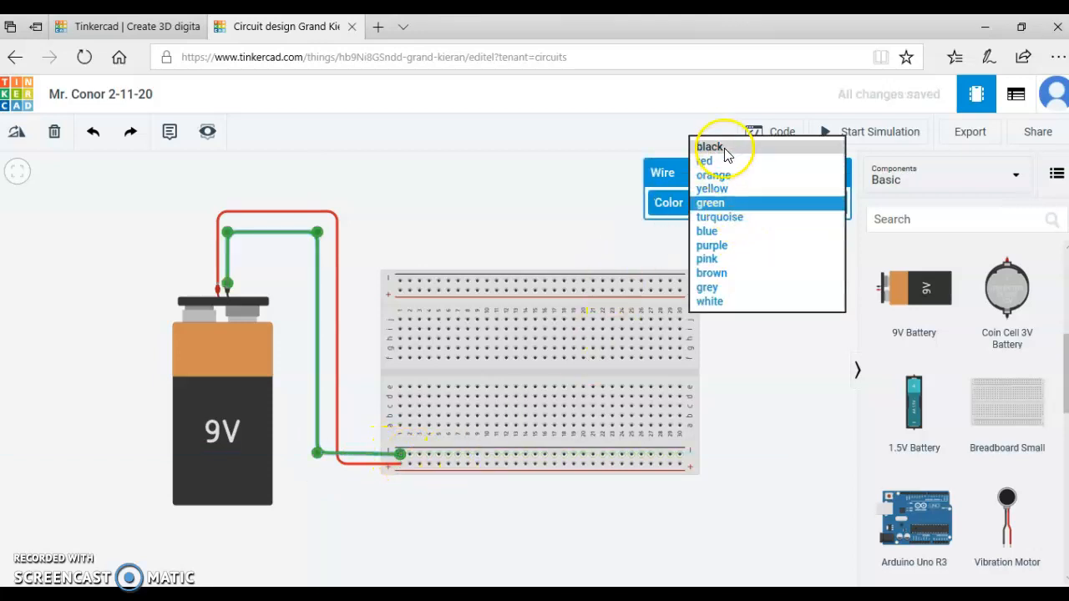
click(727, 149)
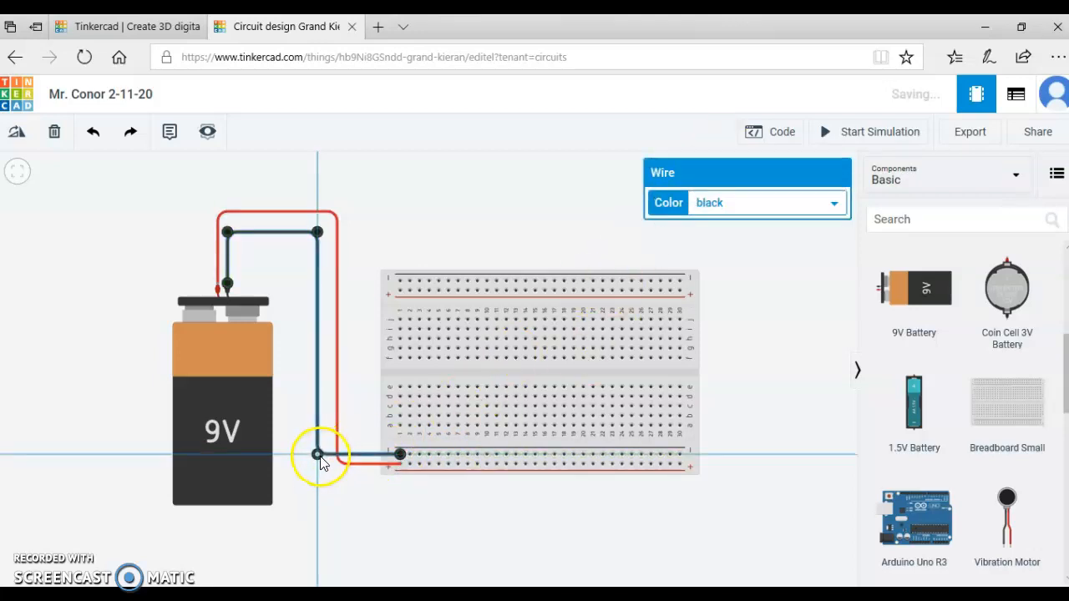
click(426, 222)
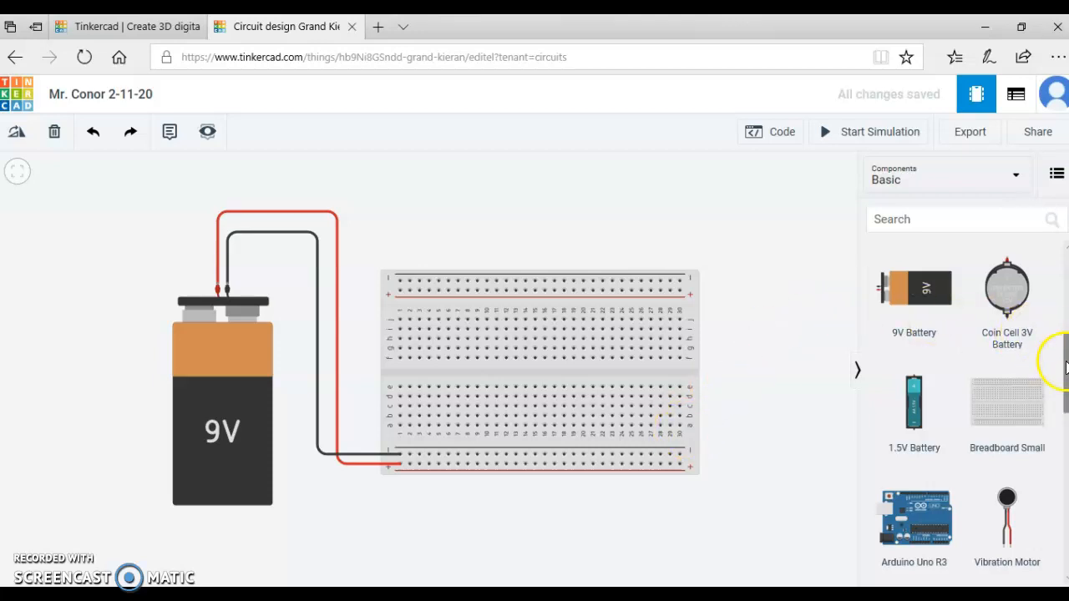
Place a resistor vertically on the breadboard from the lower positive rail to row a in column 8.
drag(1066, 367, 1065, 271)
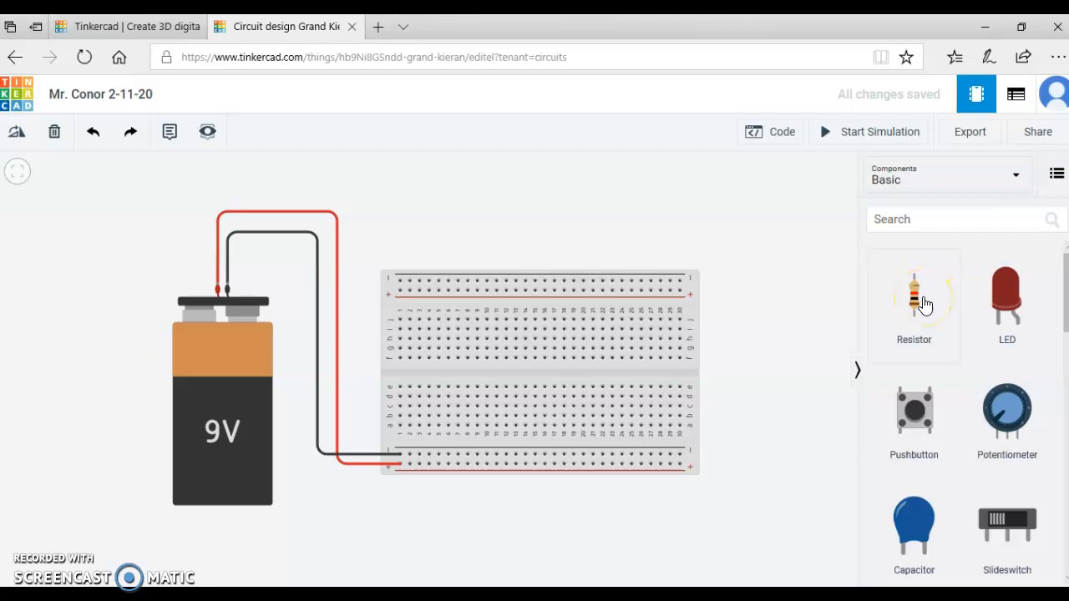
drag(923, 305, 612, 269)
drag(574, 302, 476, 451)
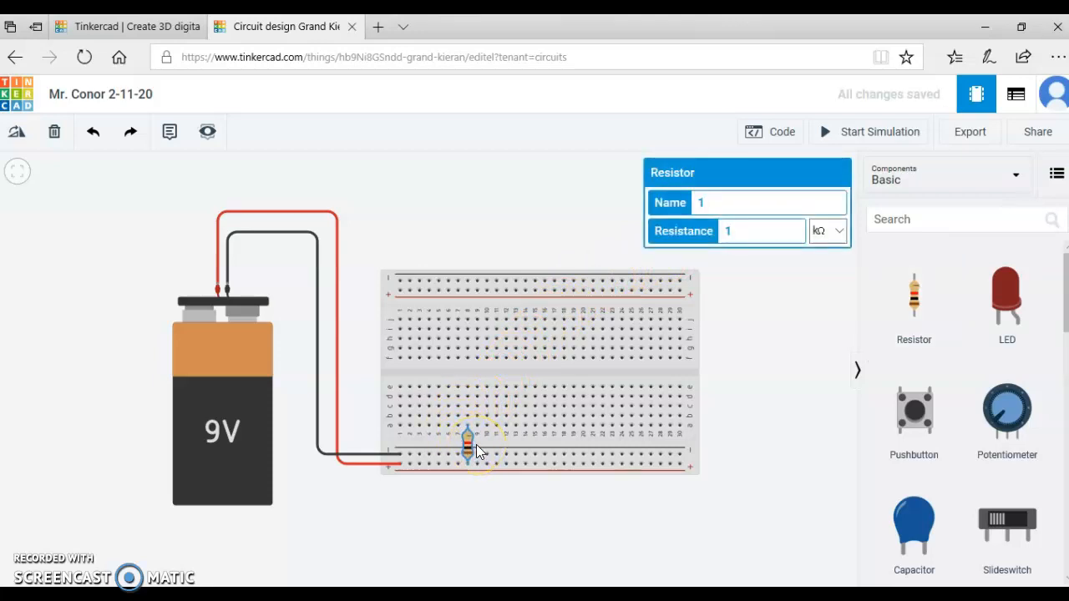
Examine the resistor's lead positions in column 8 and the lower positive rail, up close and within the whole circuit.
scroll(476, 451, up, 10)
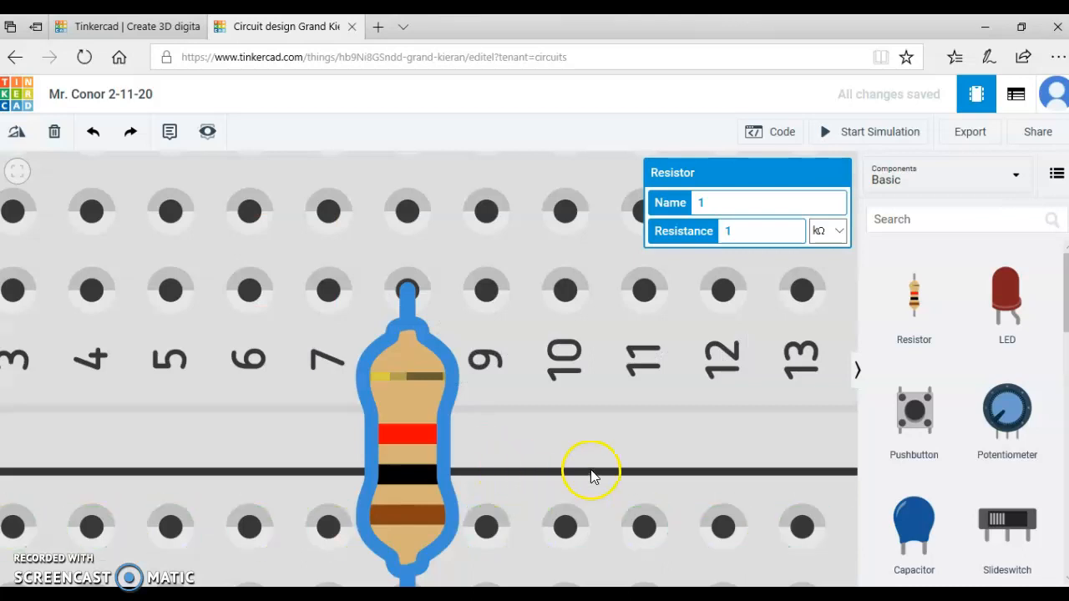
drag(601, 393, 608, 331)
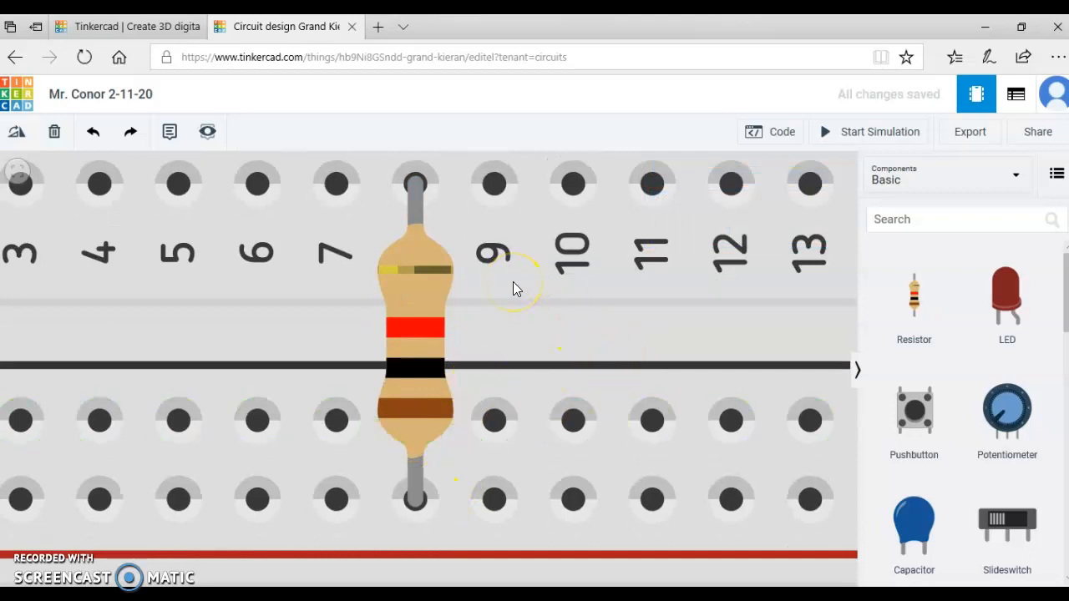
scroll(512, 288, down, 10)
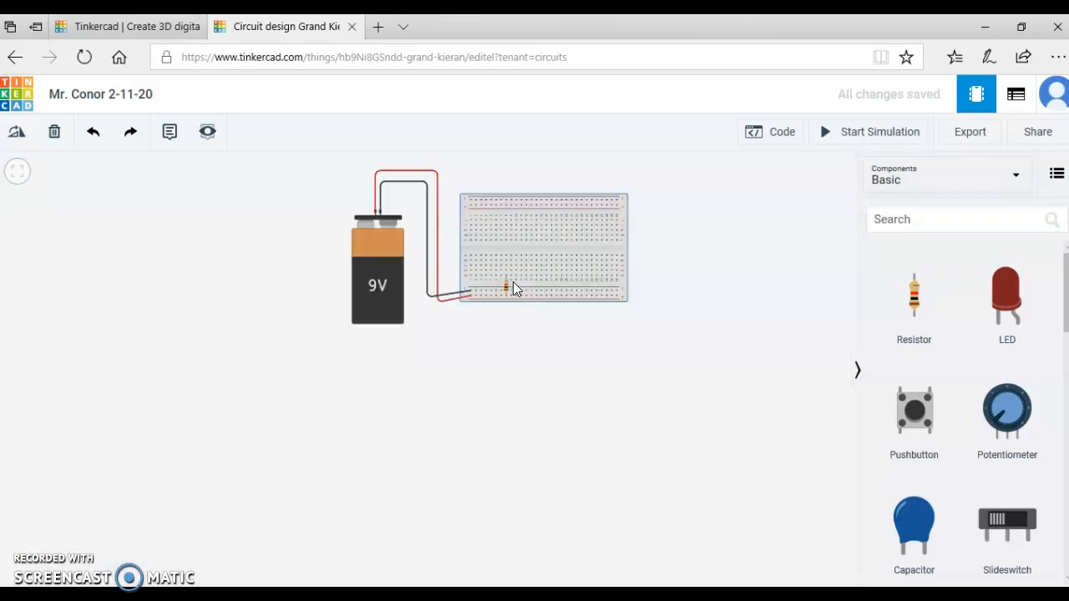
scroll(512, 286, up, 10)
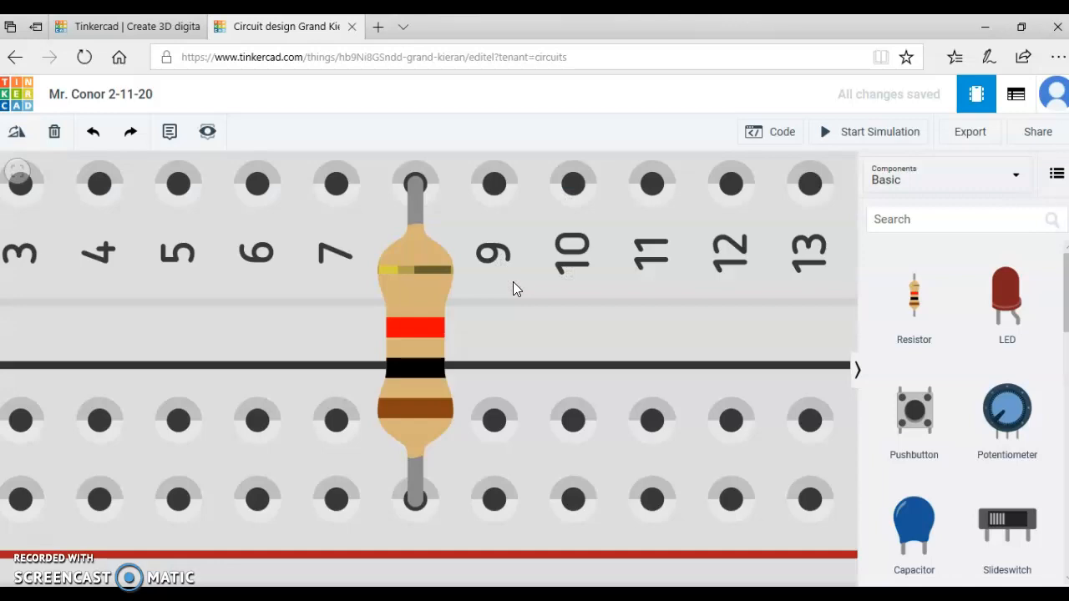
scroll(513, 286, down, 9)
scroll(513, 281, up, 10)
click(551, 520)
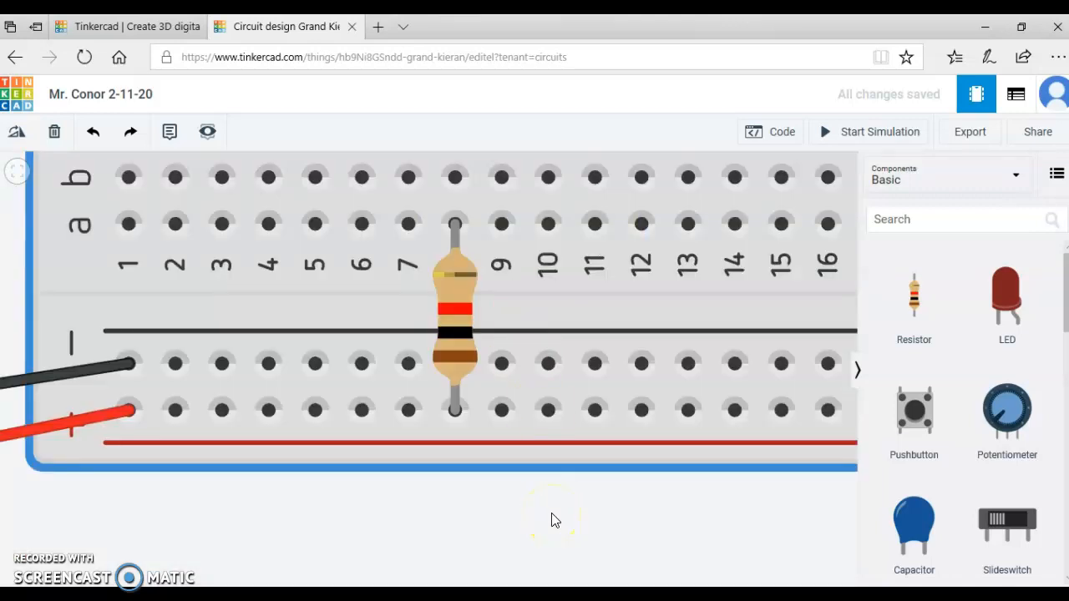
scroll(551, 515, down, 6)
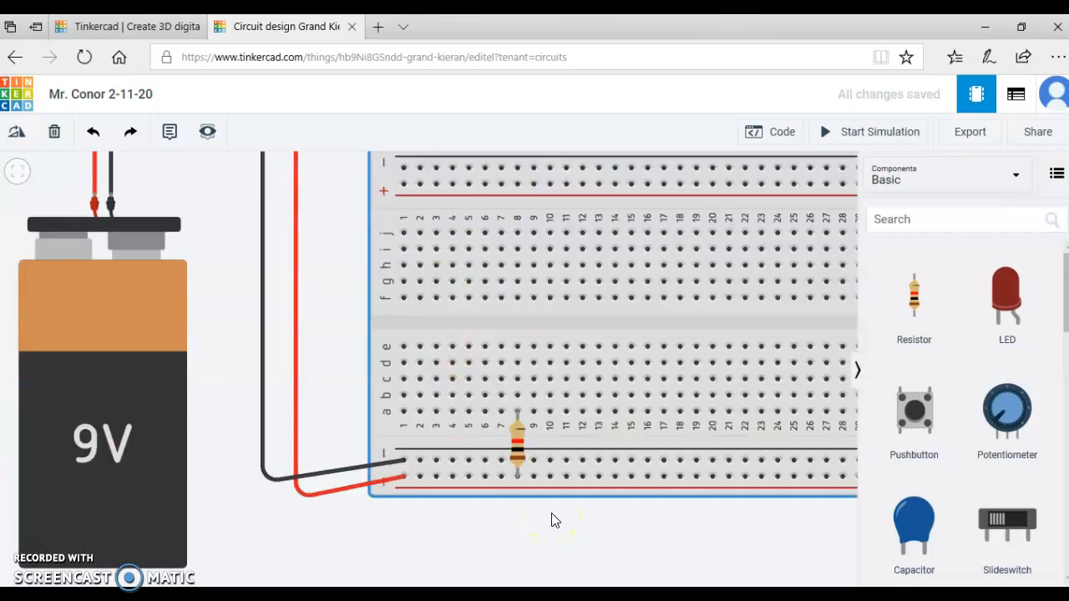
scroll(551, 515, down, 4)
scroll(551, 519, up, 8)
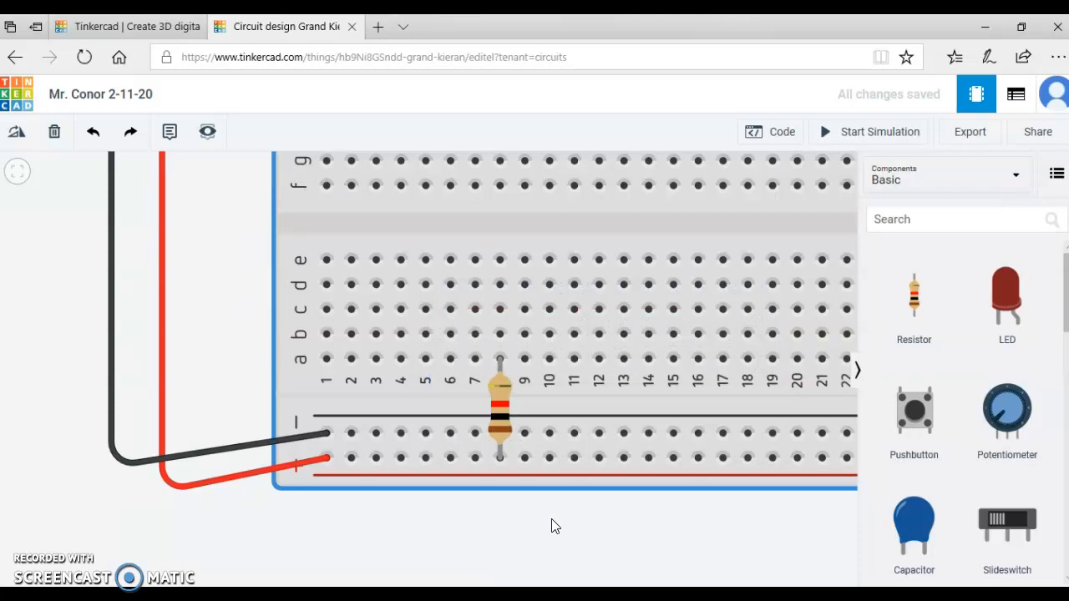
drag(552, 526, 558, 533)
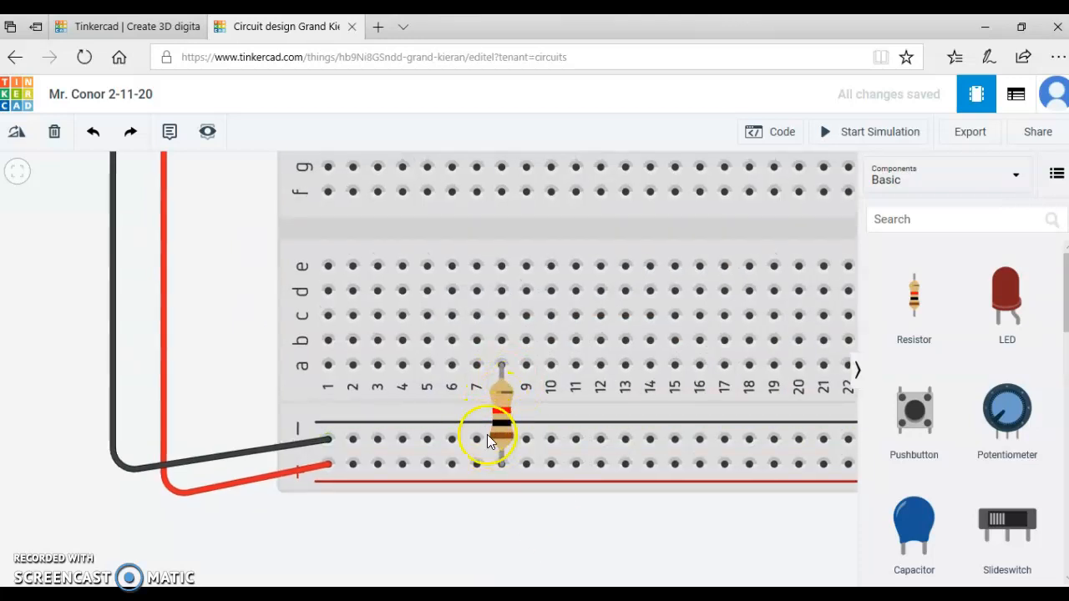
drag(374, 525, 470, 540)
drag(640, 521, 575, 509)
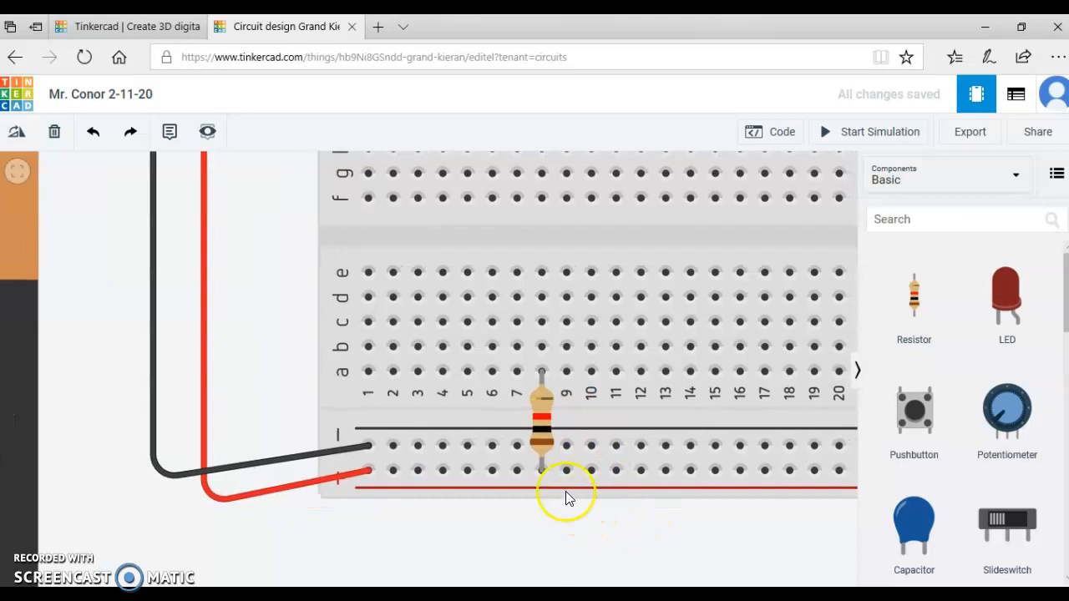
Set the resistor's resistance to 220 Ω and deselect it.
click(542, 421)
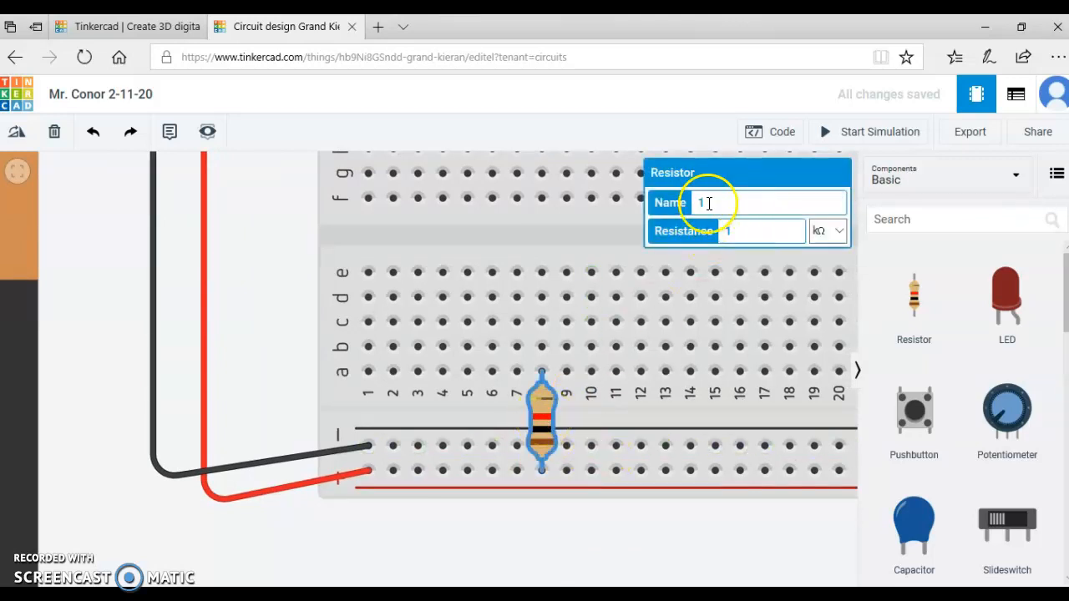
click(734, 231)
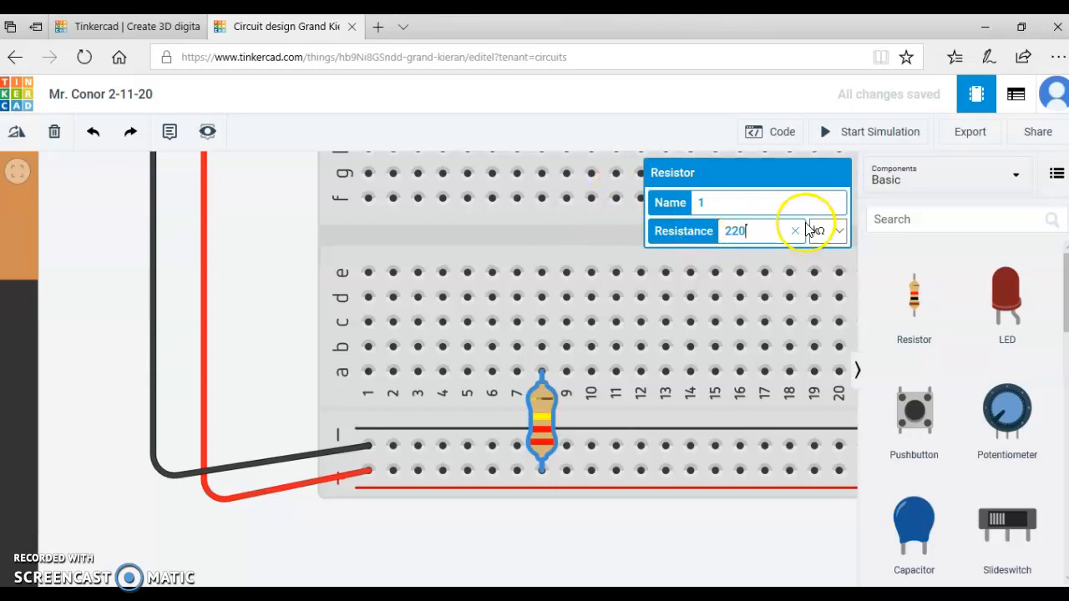
click(835, 233)
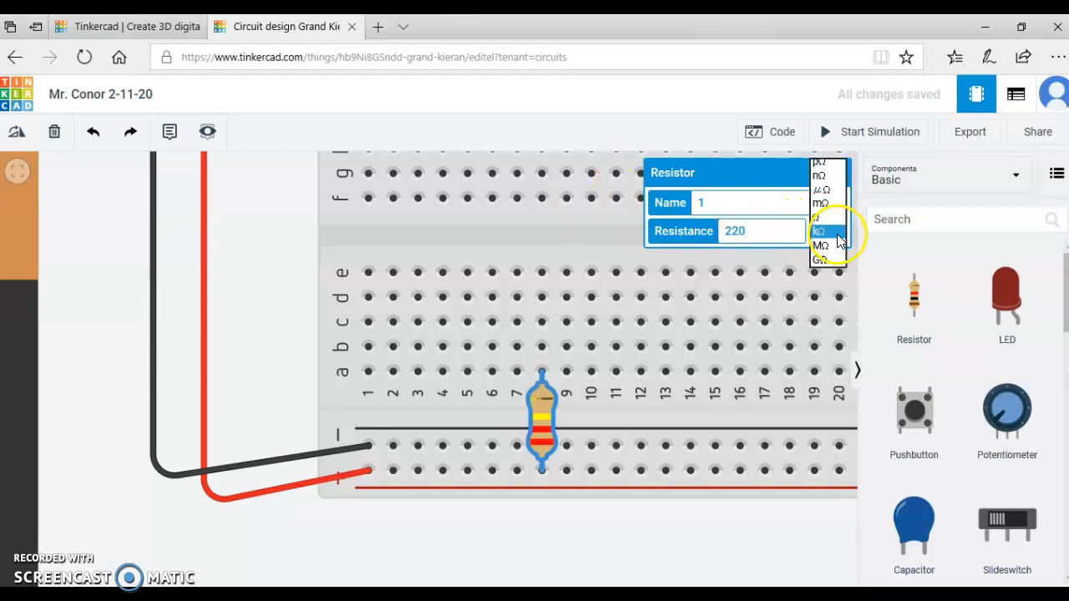
click(820, 218)
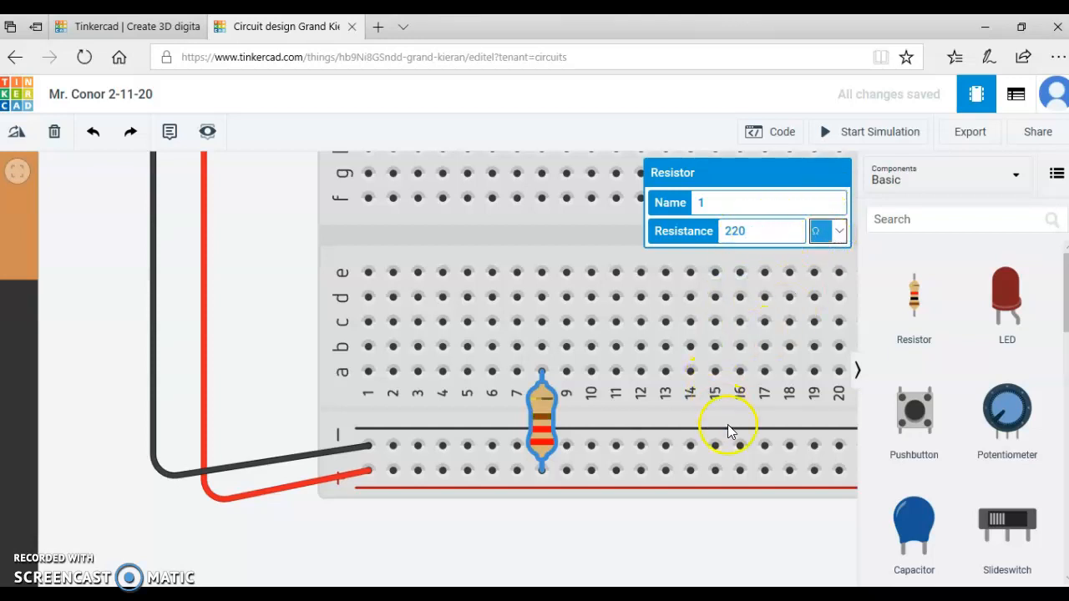
click(729, 451)
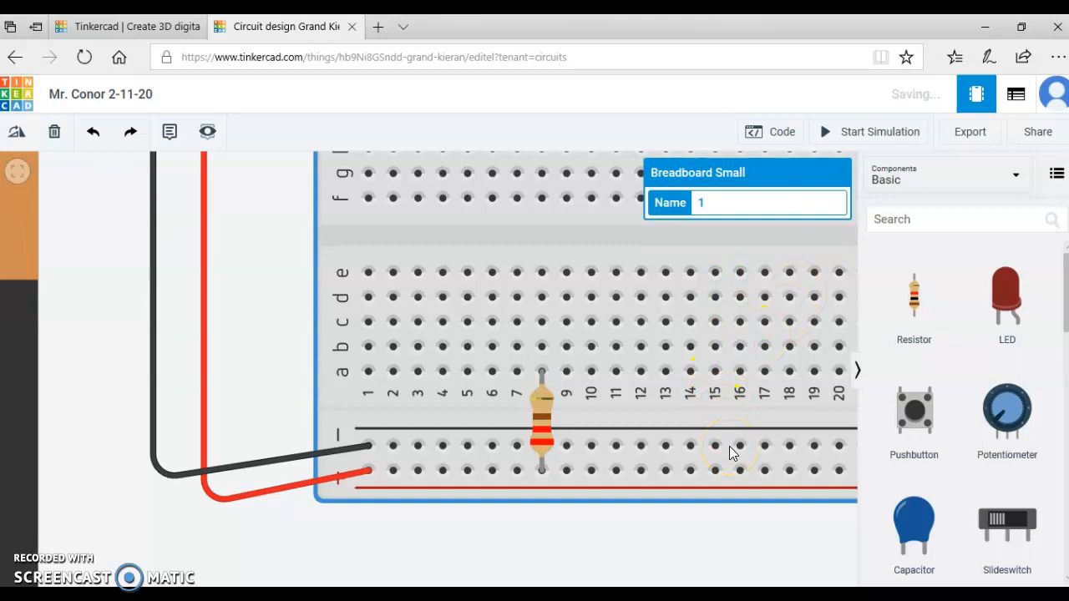
Place a red LED in row e with its legs in columns 7 and 8, the bent leg in the resistor's column.
scroll(729, 451, down, 3)
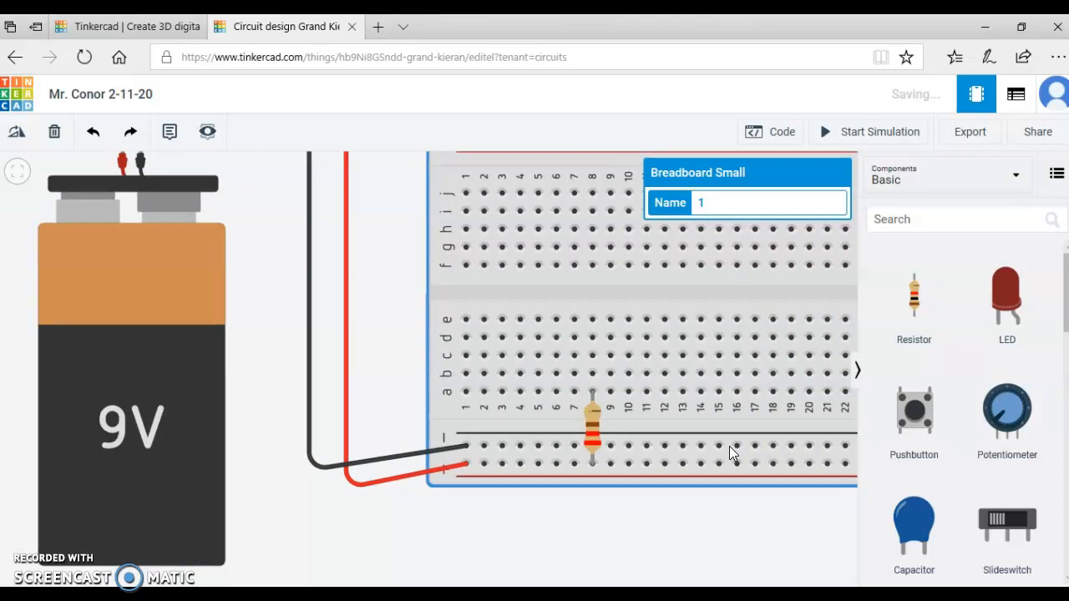
drag(699, 543, 675, 549)
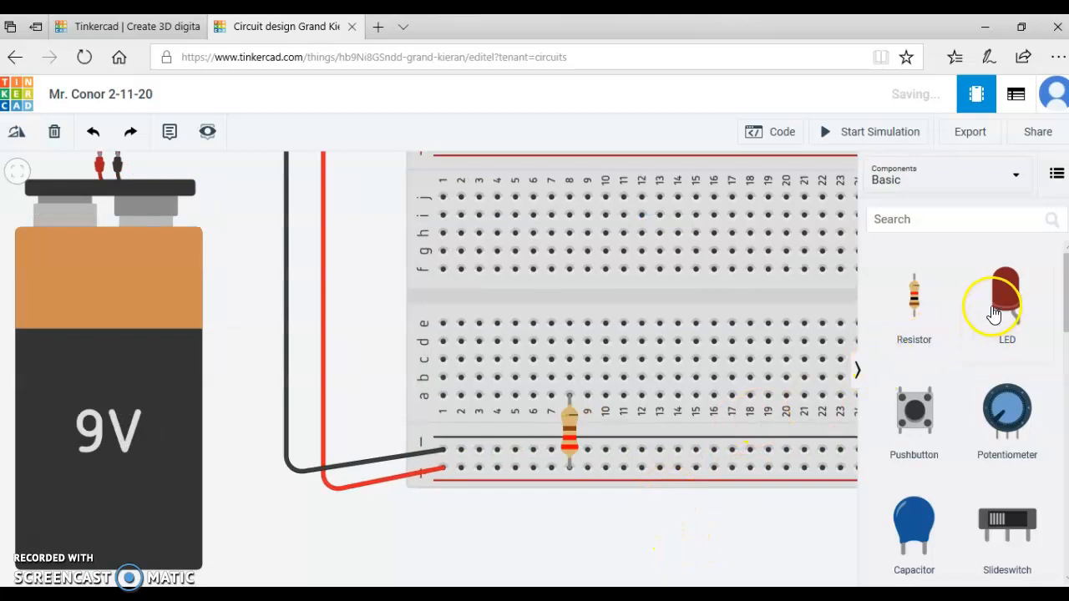
drag(992, 315, 568, 332)
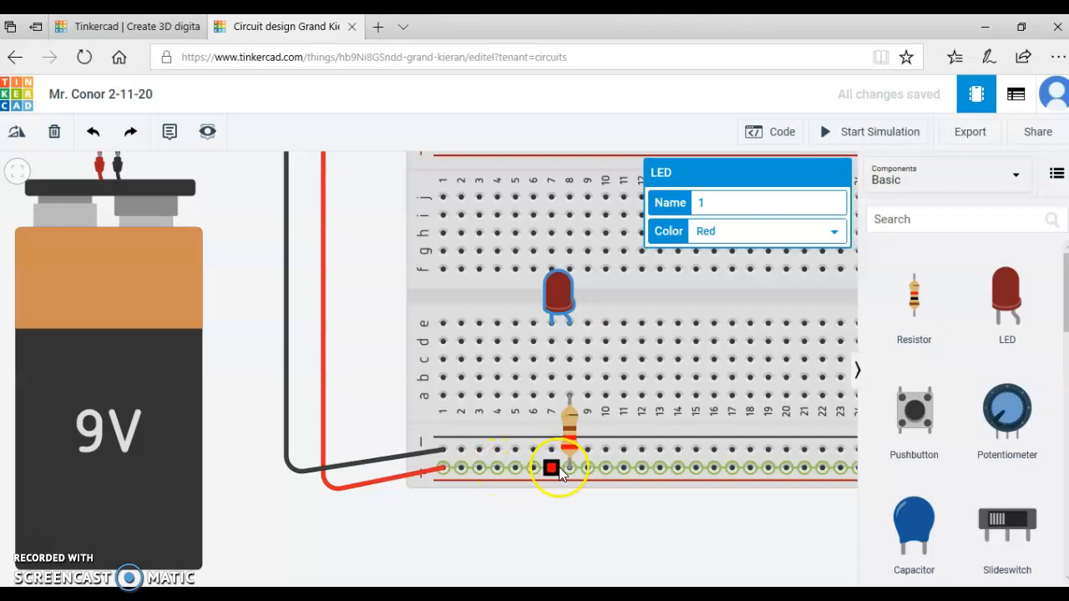
drag(568, 467, 569, 382)
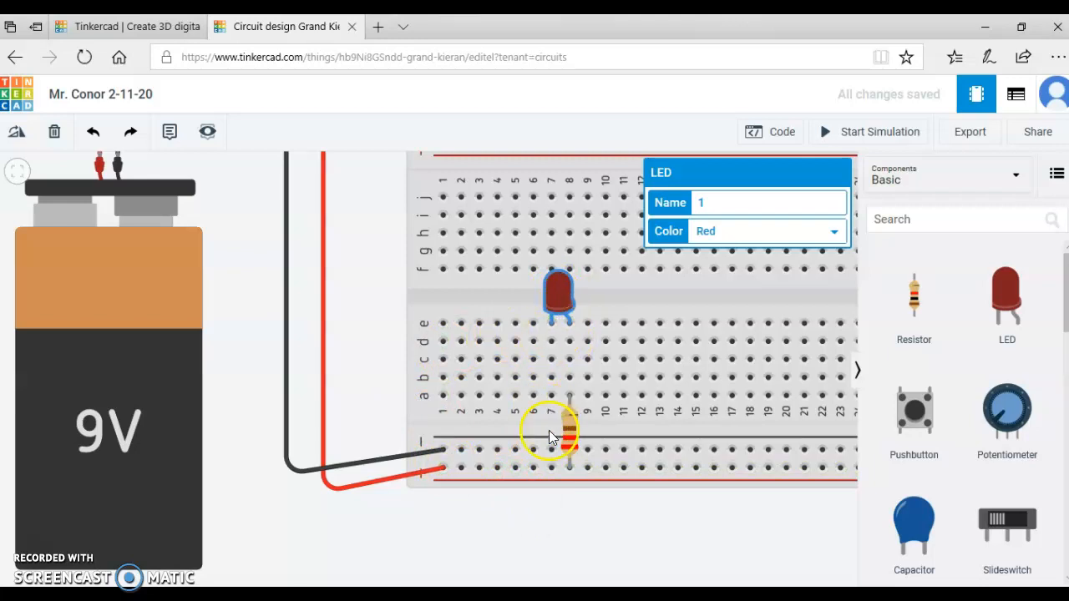
Connect row a of column 7 to the lower negative rail with a straight wire and color it black.
click(551, 395)
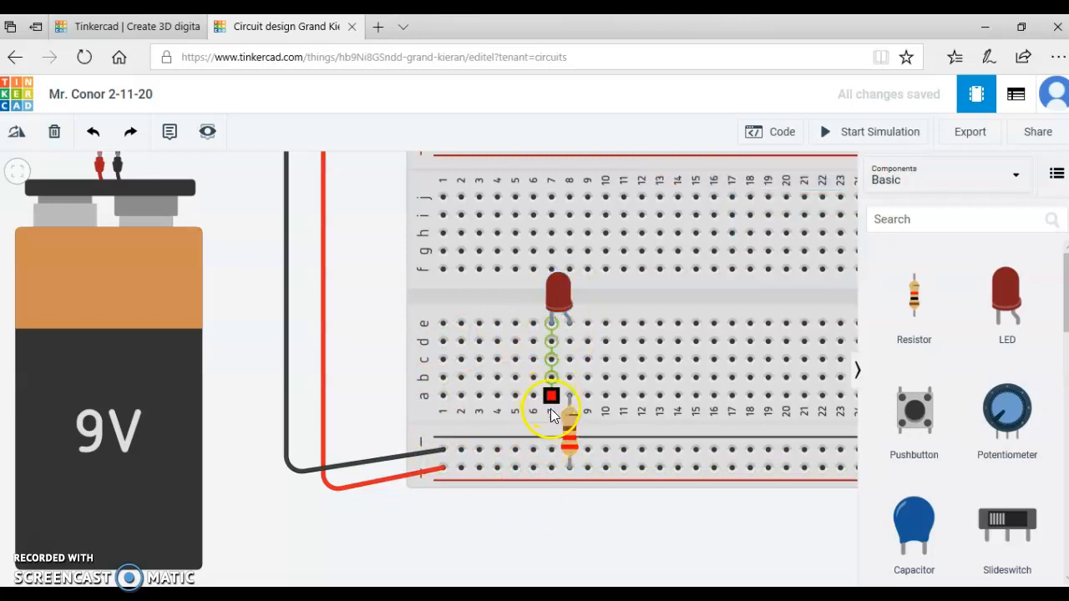
click(551, 448)
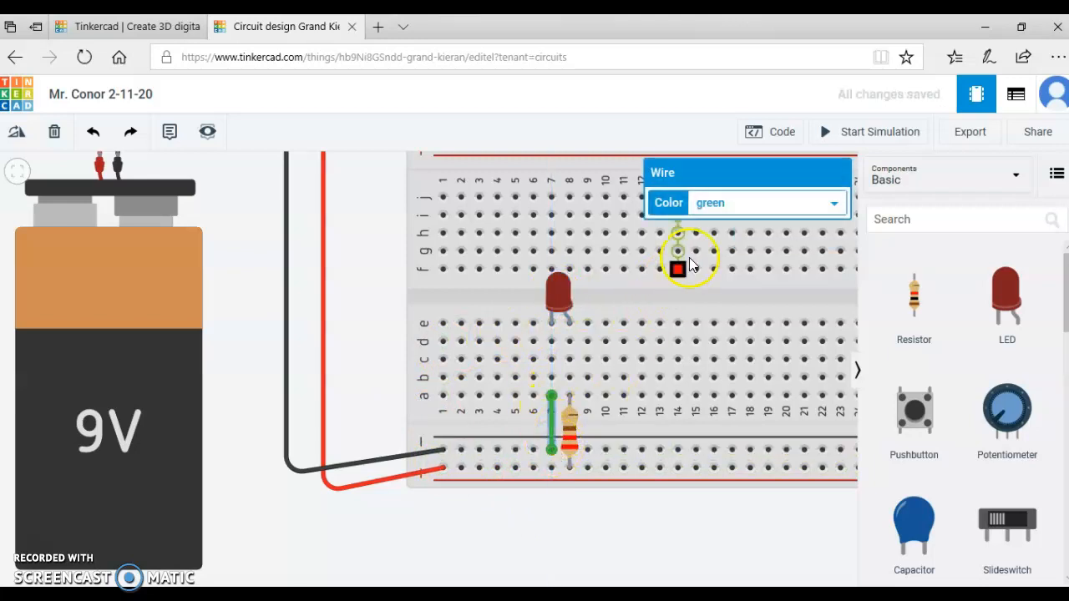
click(723, 224)
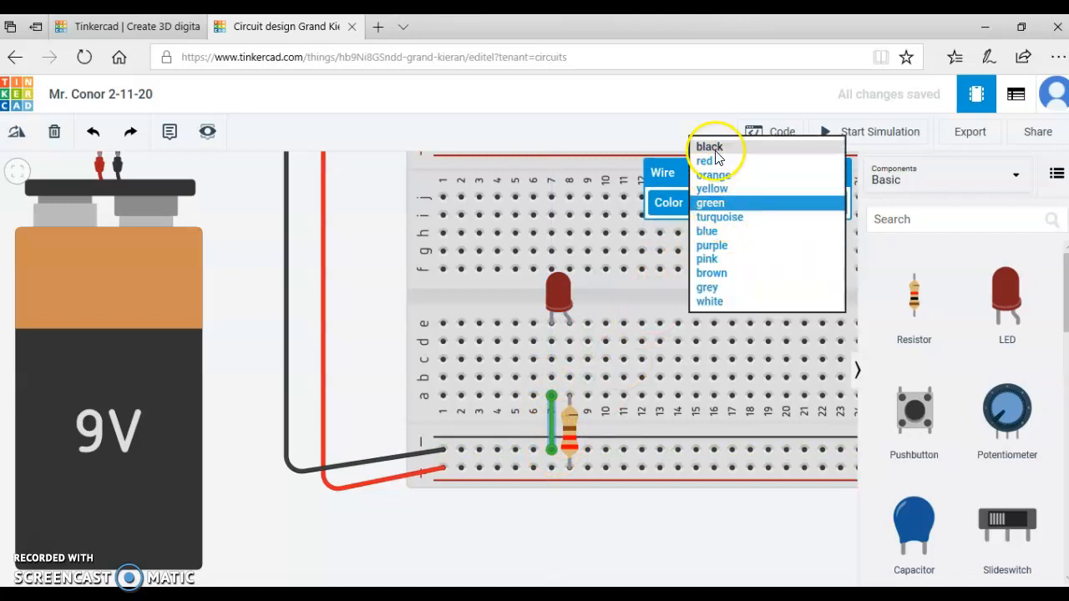
click(714, 147)
click(542, 552)
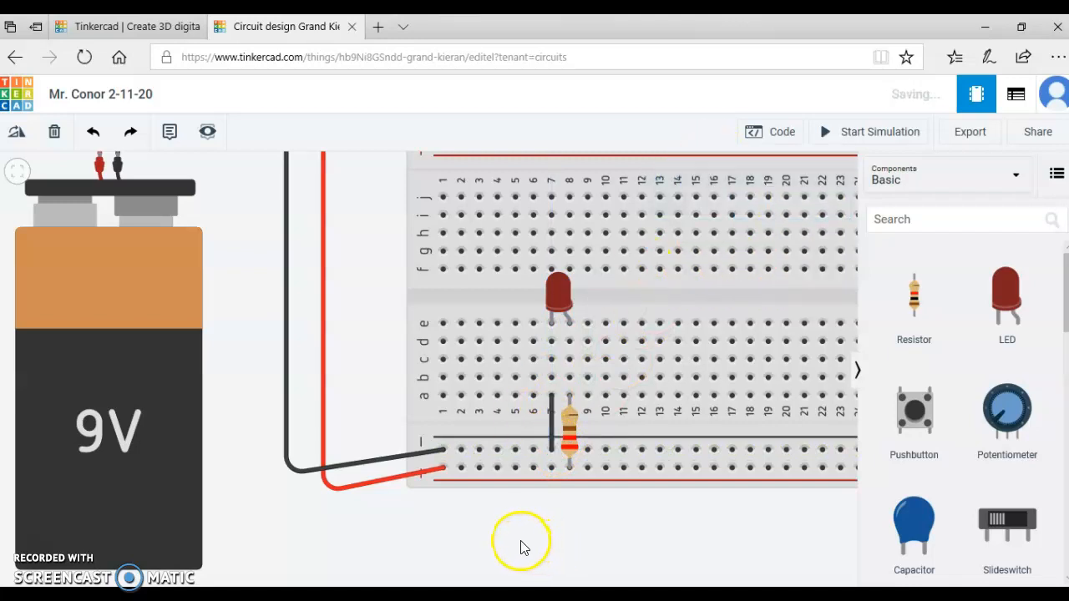
Change the LED's color to orange and deselect it.
click(556, 294)
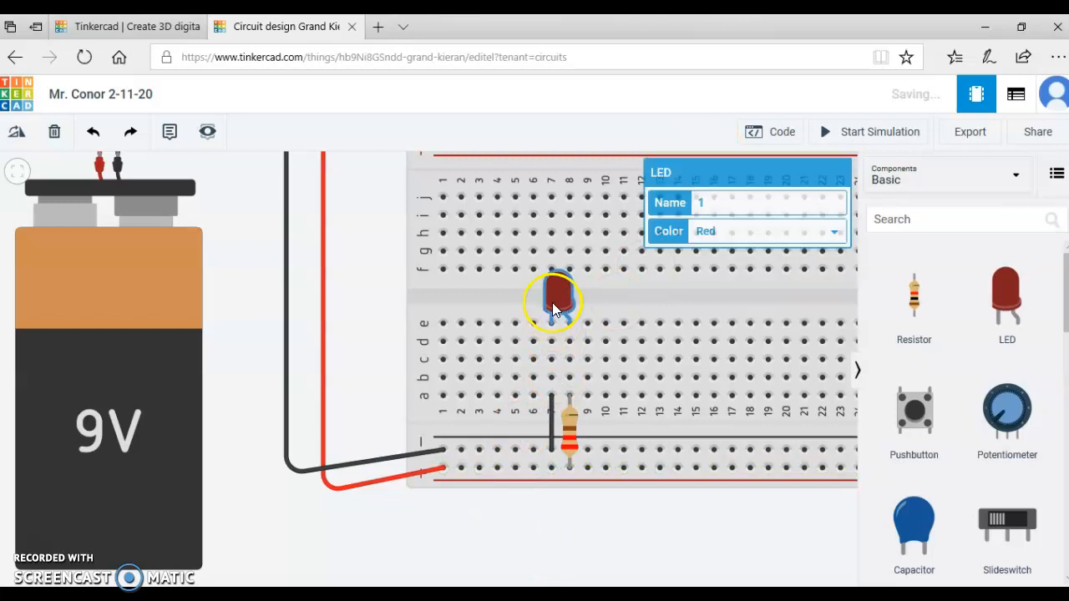
click(706, 238)
click(720, 218)
click(749, 235)
click(715, 219)
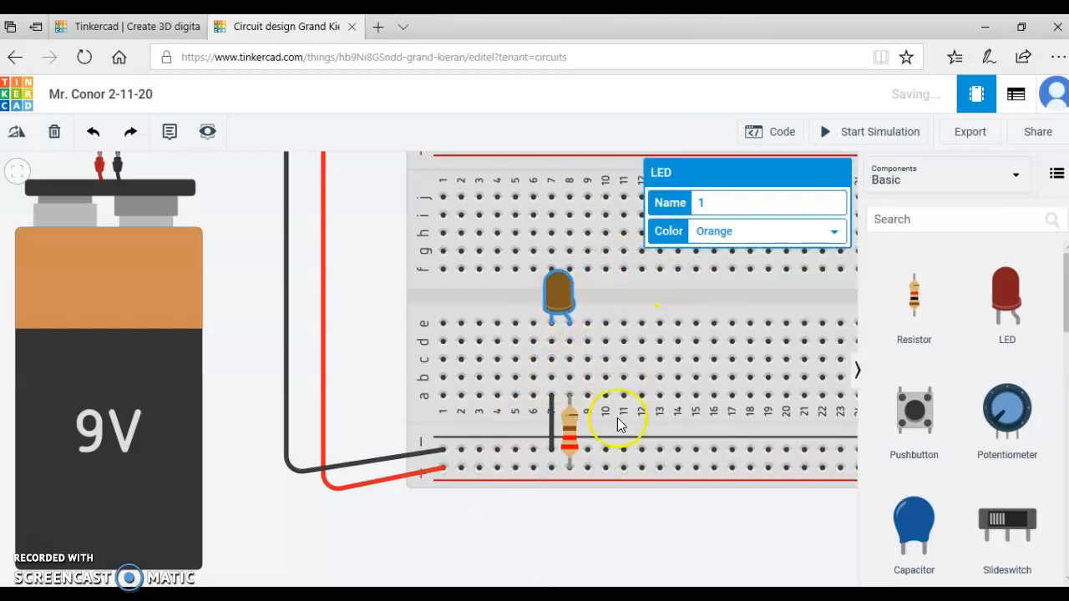
click(566, 532)
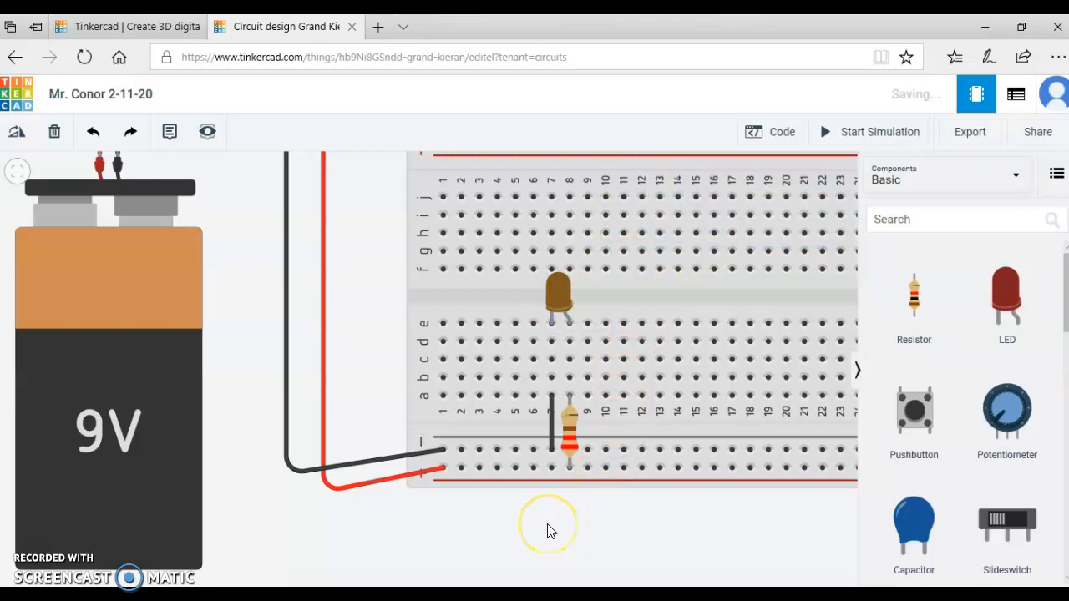
Start the circuit simulation and inspect the LED and its warning marker.
scroll(547, 531, down, 5)
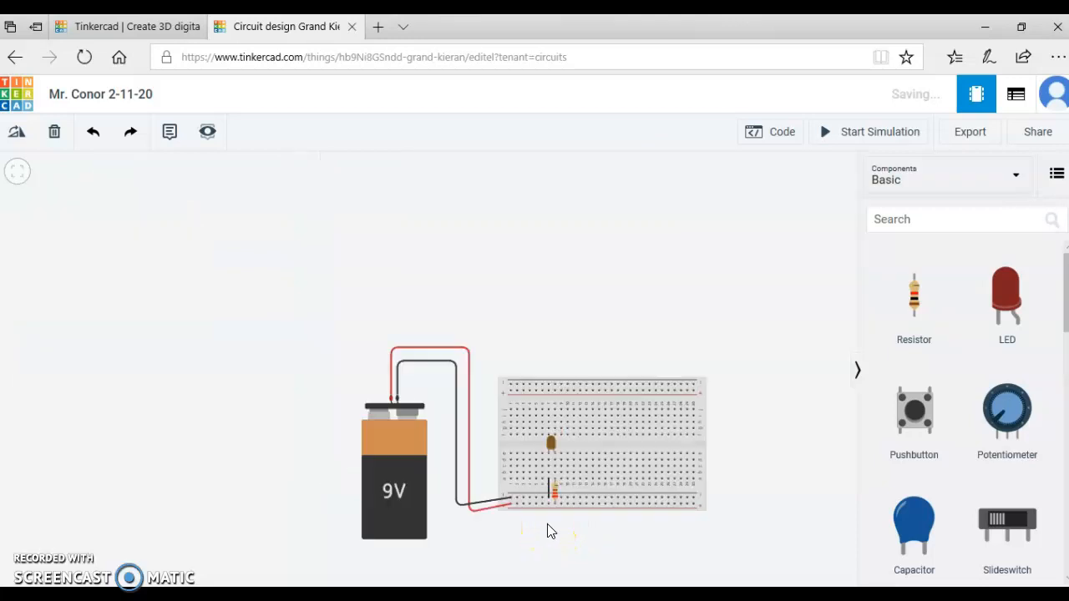
scroll(548, 531, up, 5)
drag(478, 535, 472, 512)
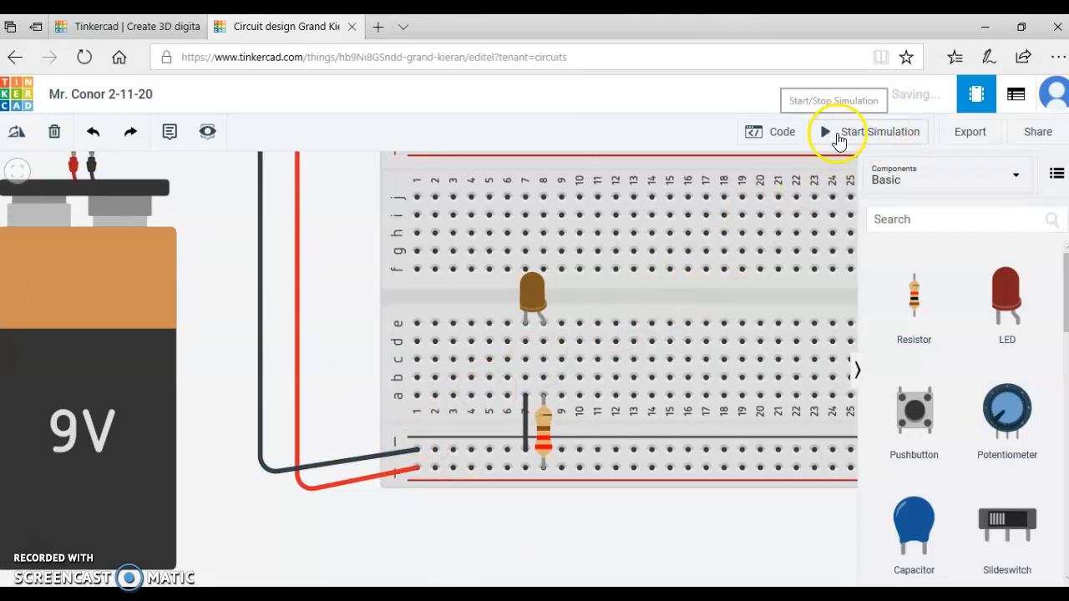
click(843, 136)
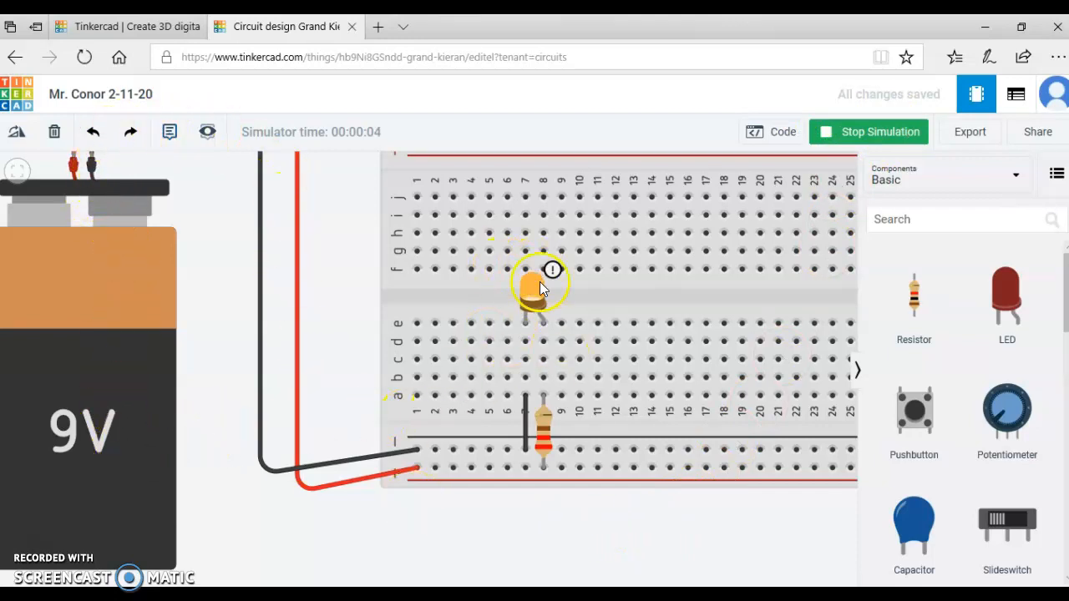
mouse_move(530, 272)
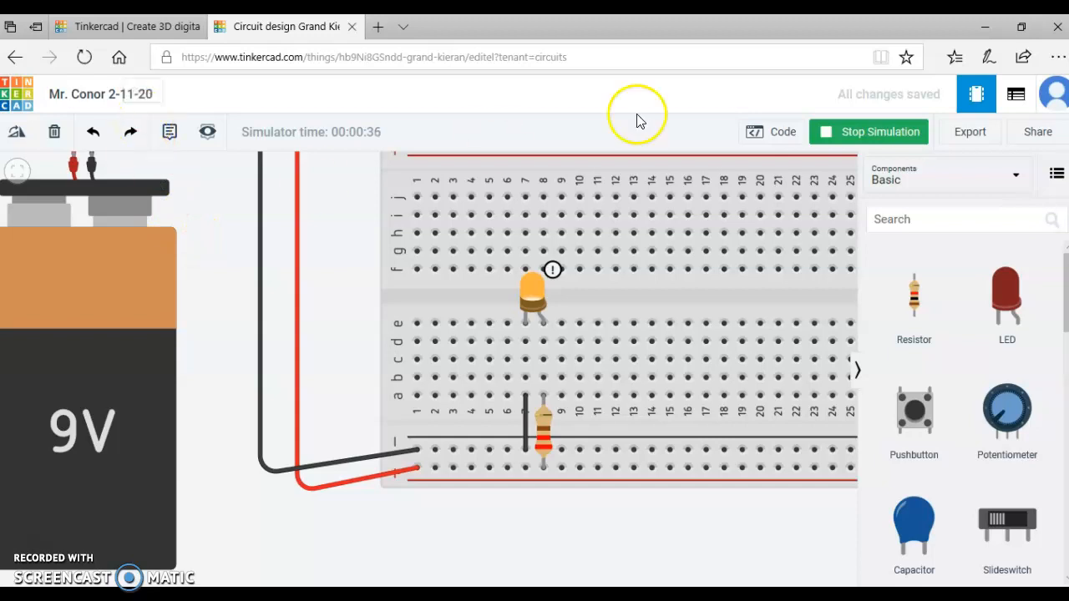
Leave the circuit editor for the dashboard and find the design in the Circuits list.
click(15, 100)
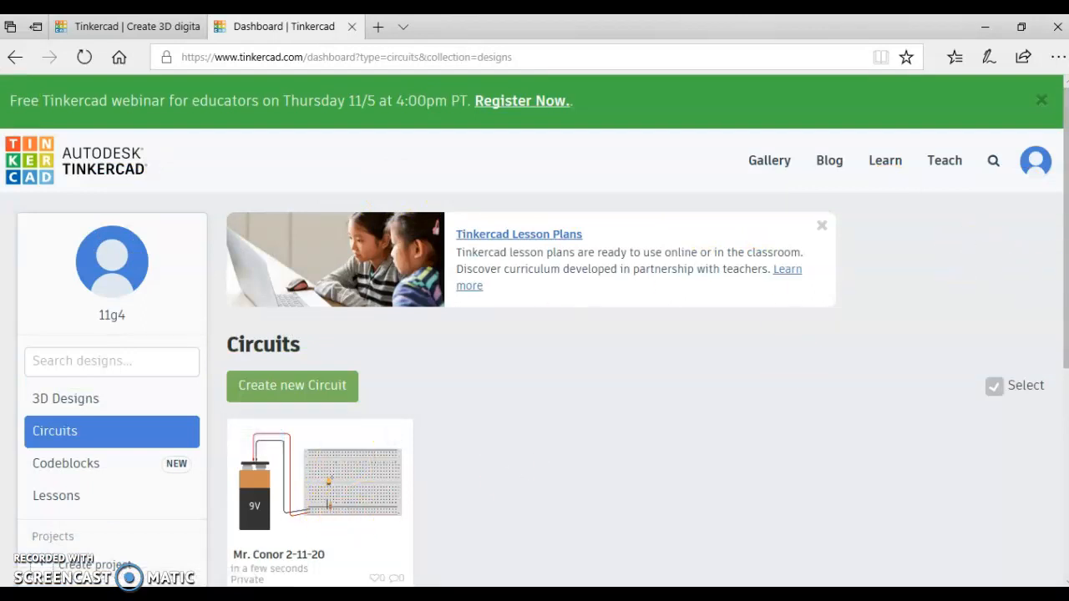
scroll(1050, 262, down, 1)
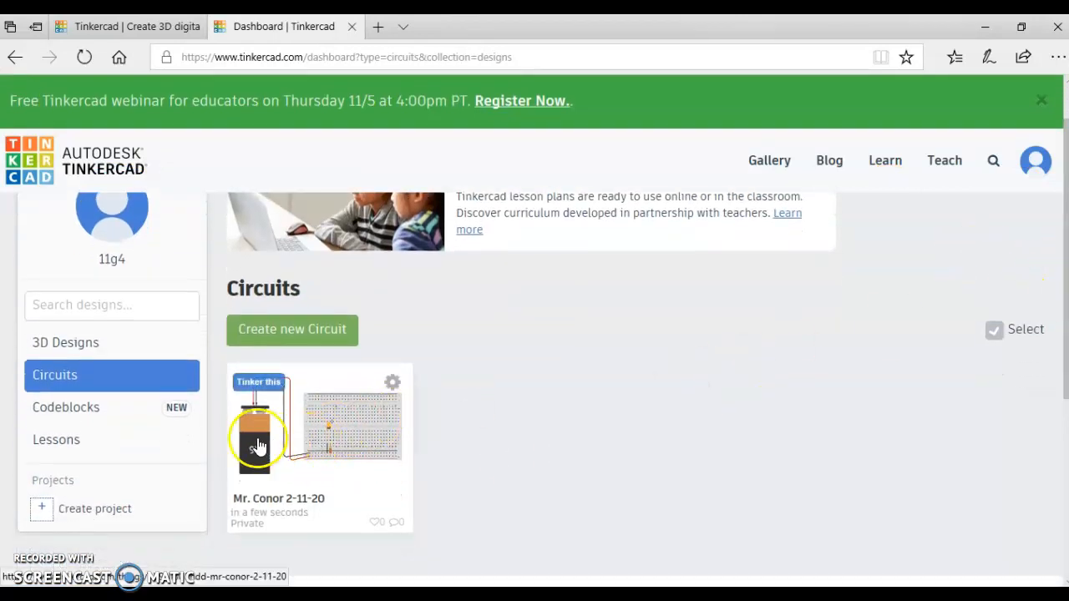